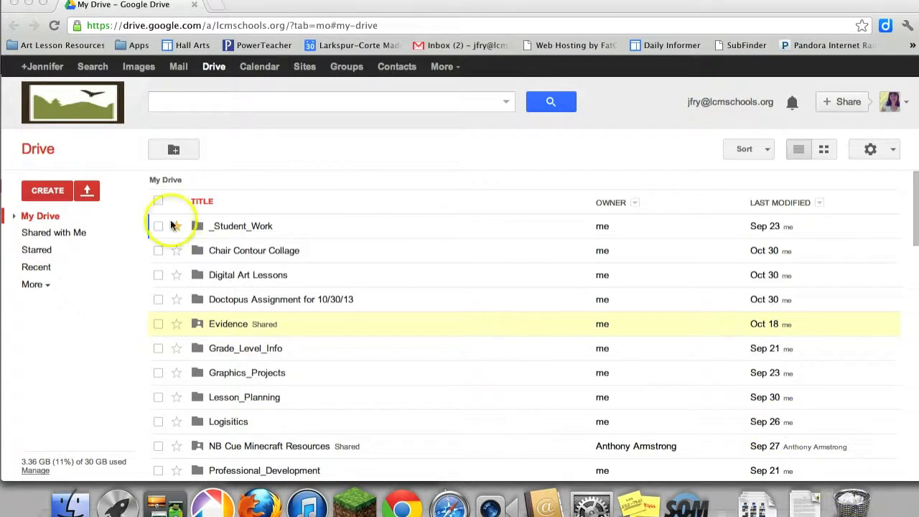
- Create a new form in My Drive
click(42, 192)
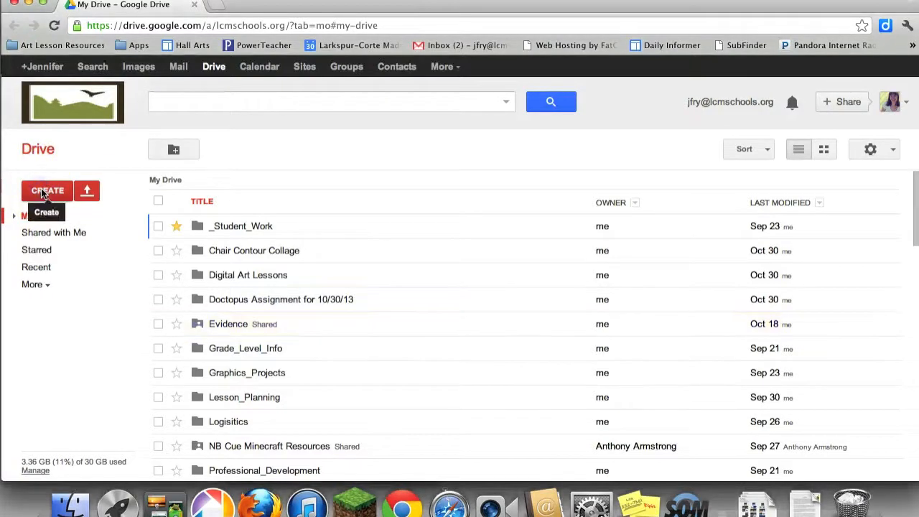
click(41, 191)
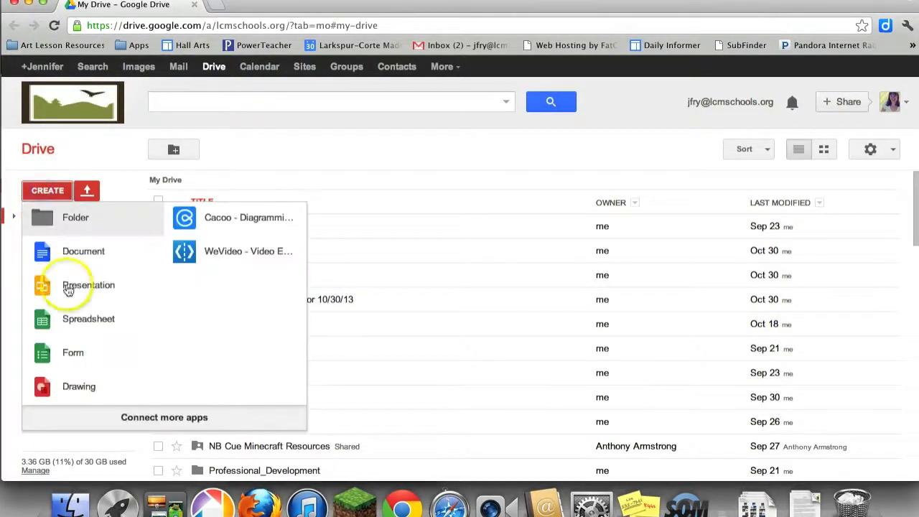
click(74, 351)
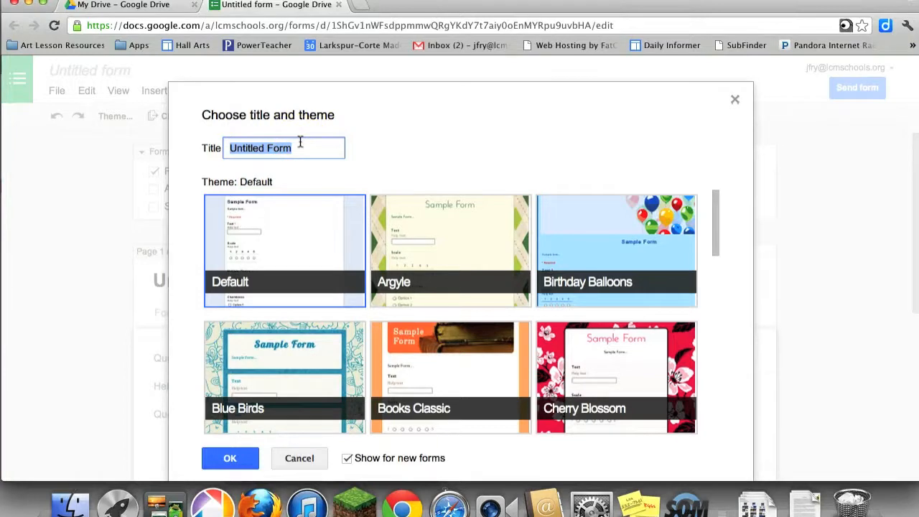
- Title the form "Pop Quiz Unit 1" and apply the Header (Gray) theme
text(P)
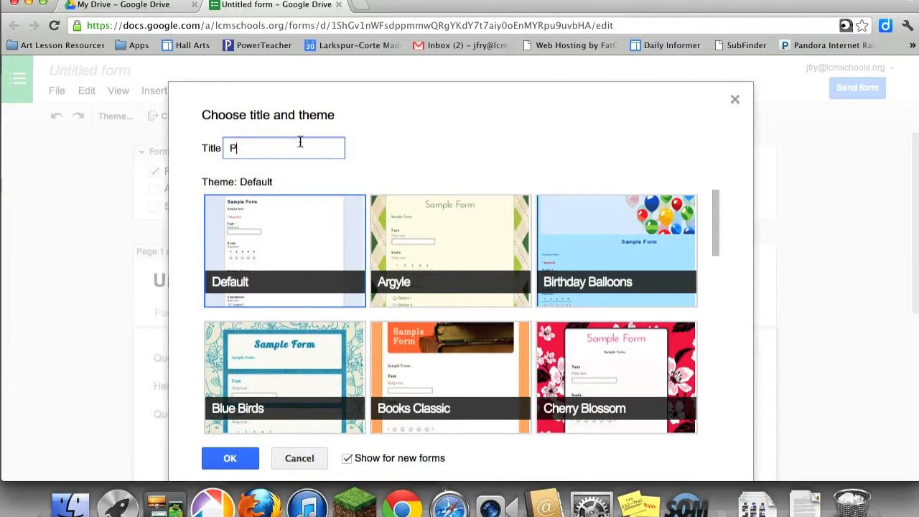
text(op Quiz Unit 1)
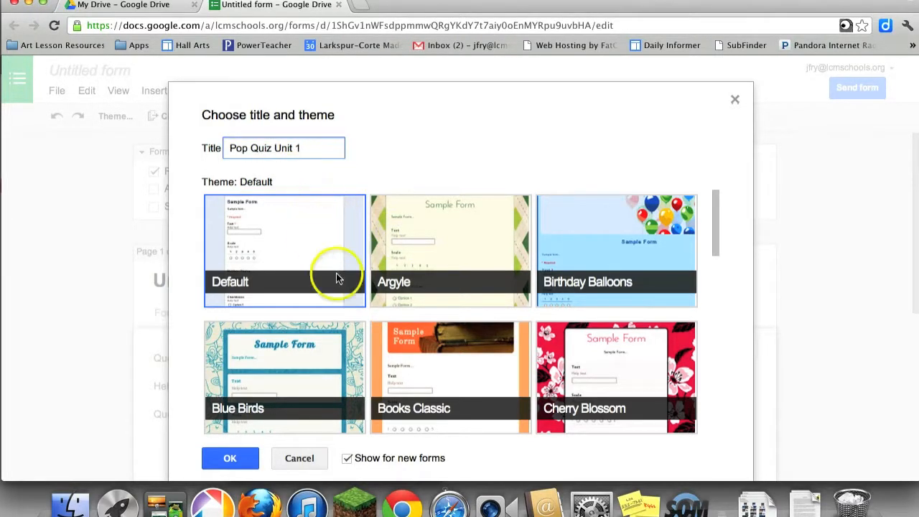
scroll(294, 247, down, 5)
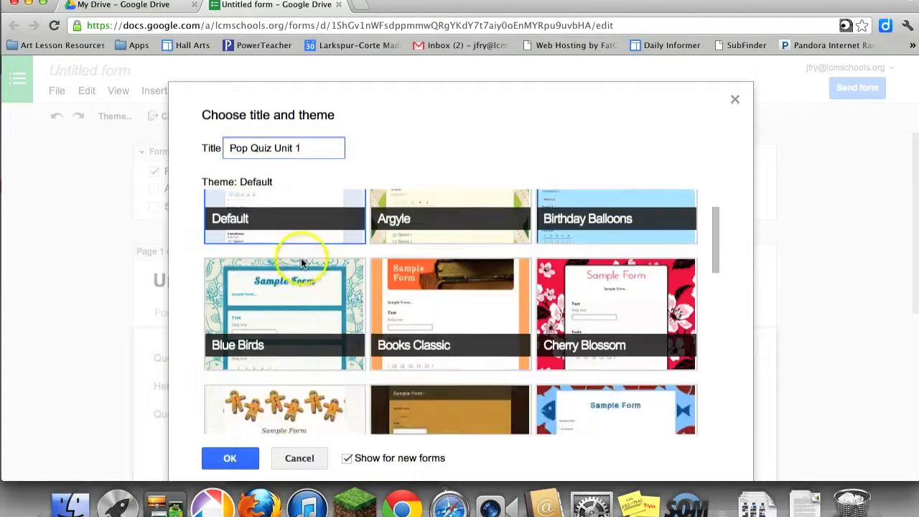
scroll(445, 251, up, 2)
click(434, 299)
click(231, 455)
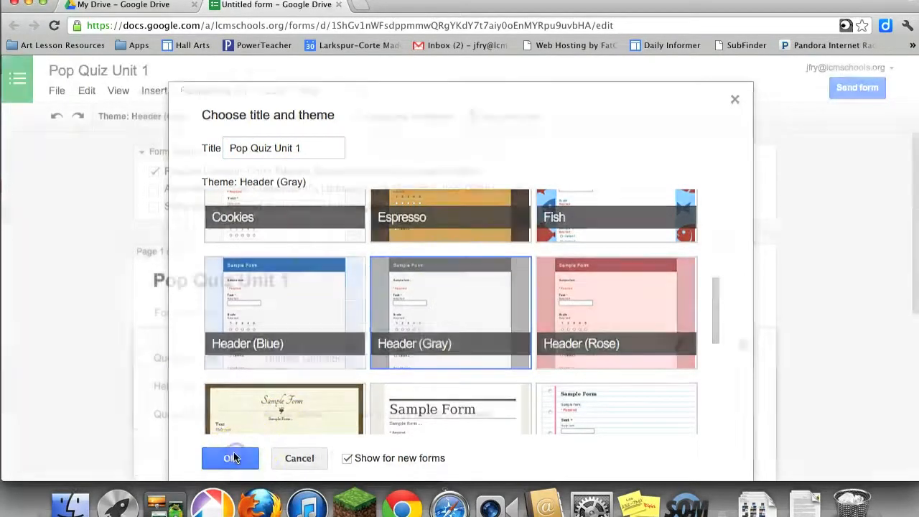
- Title the first question "What is the square root of 4?" and give it the help text "Chapter 1, page 23"
scroll(276, 178, down, 1)
scroll(275, 178, up, 3)
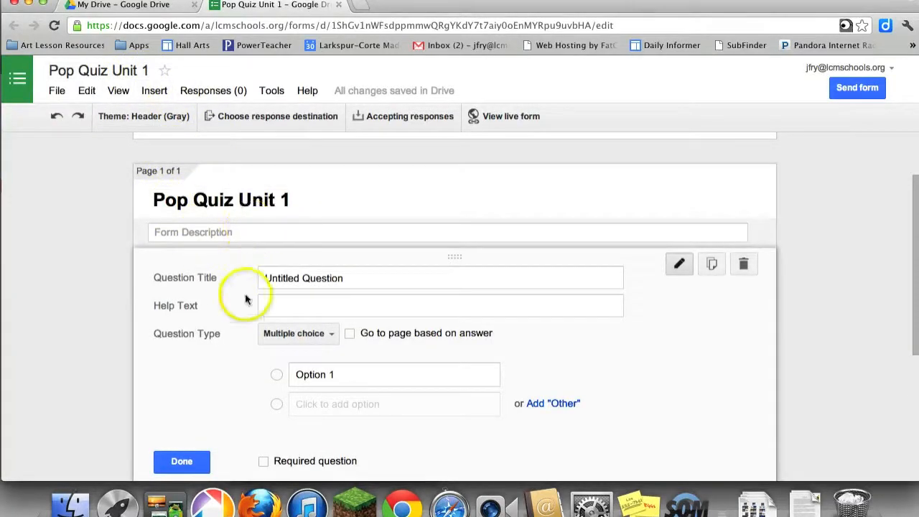
click(292, 275)
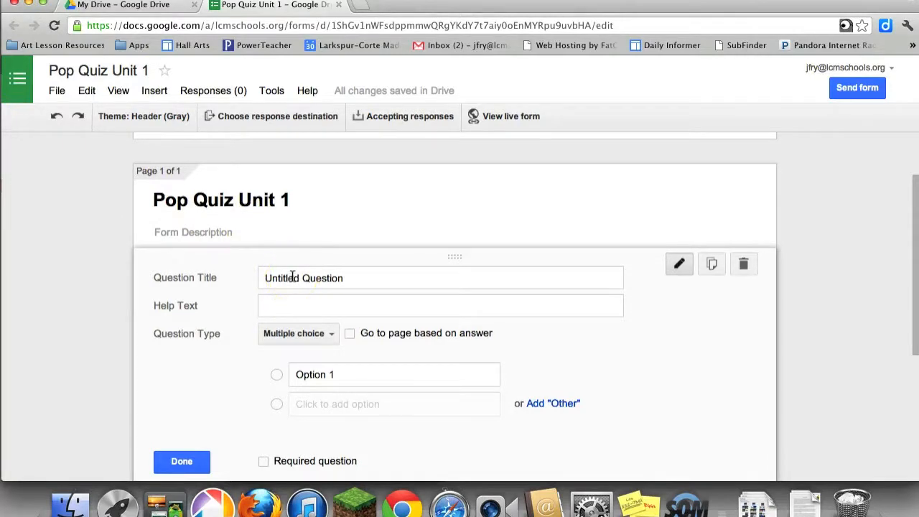
click(343, 279)
drag(345, 278, 256, 267)
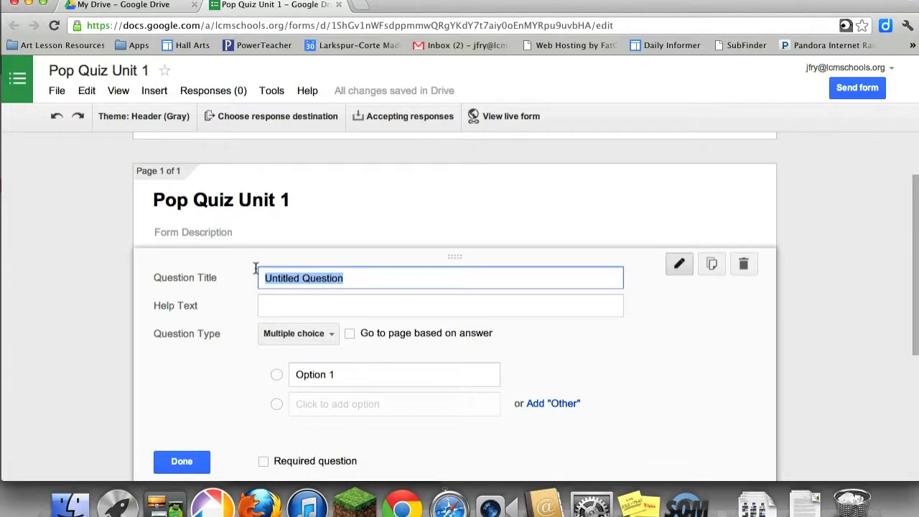
text(What is the sqaure)
key(BackSpace)
text(re root of 4?)
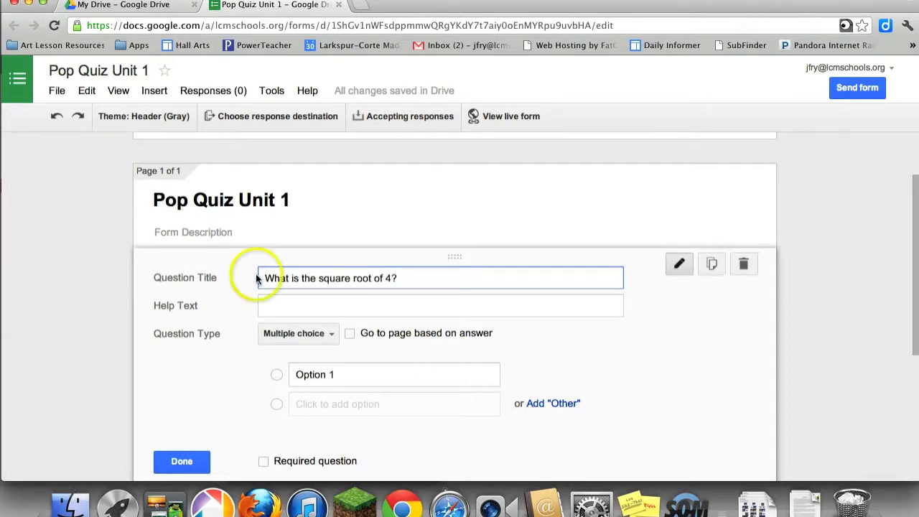
click(287, 304)
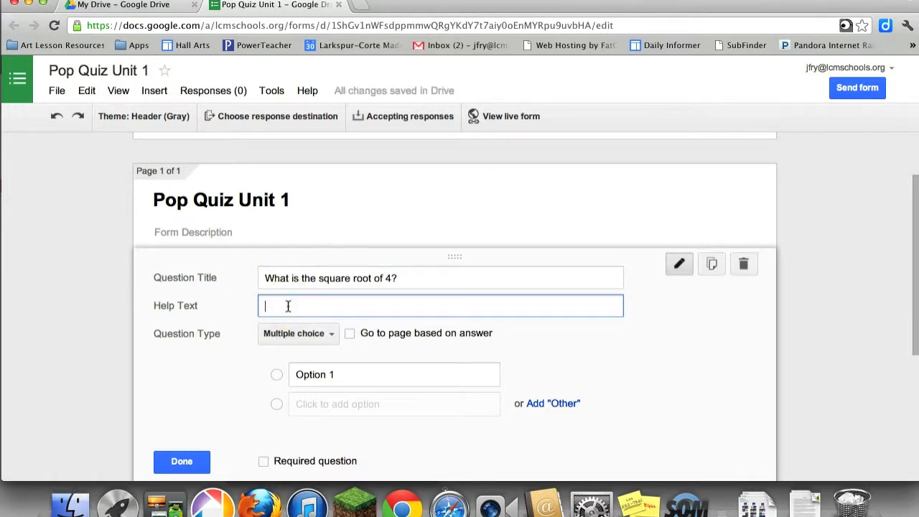
text(Chapter 1, page 23)
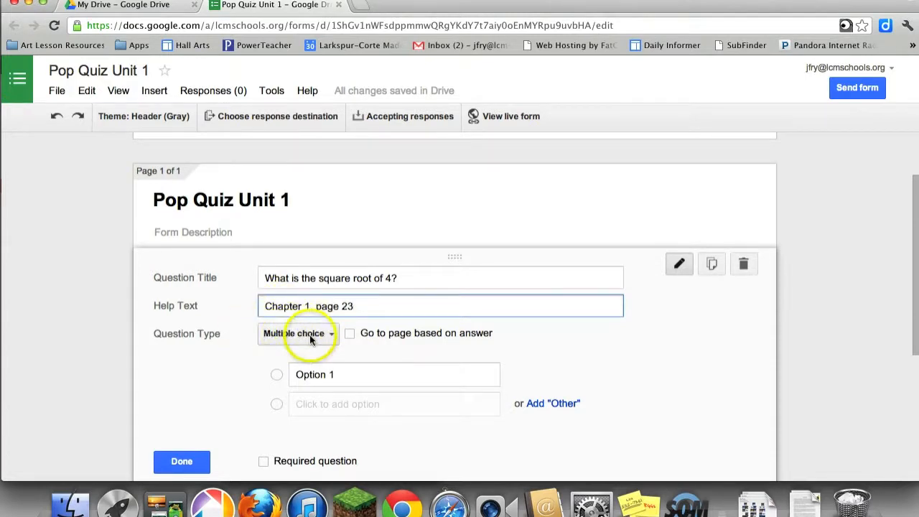
- Enter 0, 2, 1 and 4 as the multiple-choice options of the square root question
click(312, 374)
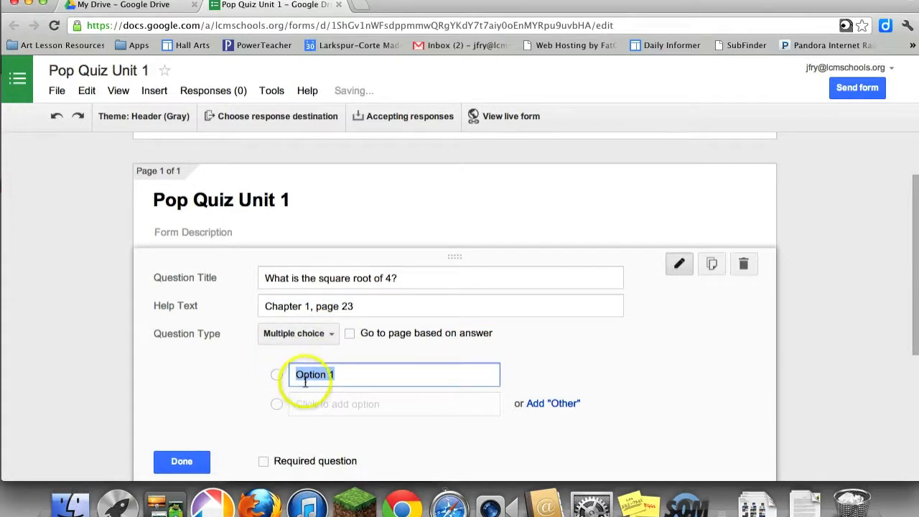
text(0)
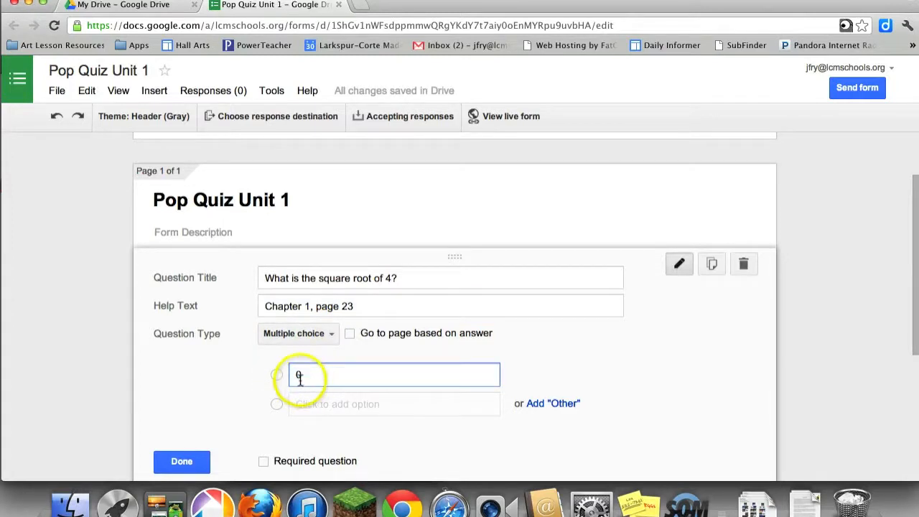
click(295, 405)
text(2)
click(332, 434)
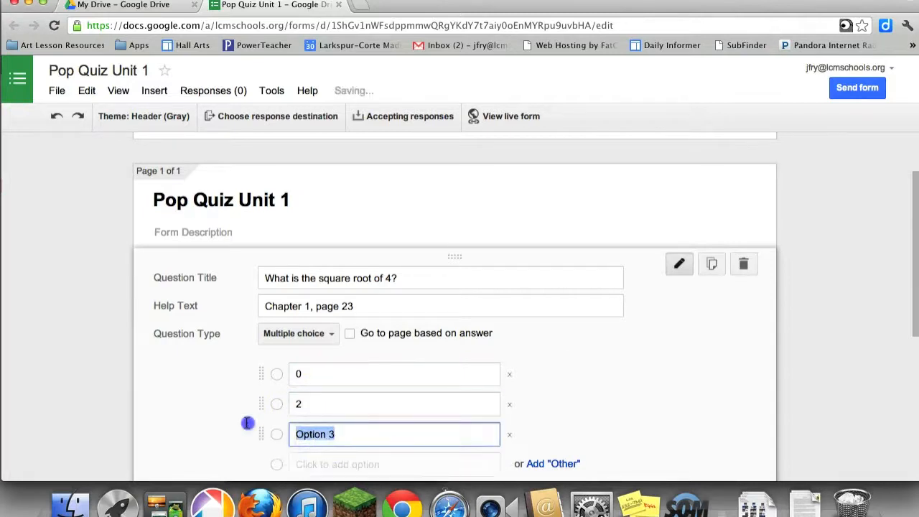
text(1)
click(316, 464)
text(4)
scroll(359, 386, down, 1)
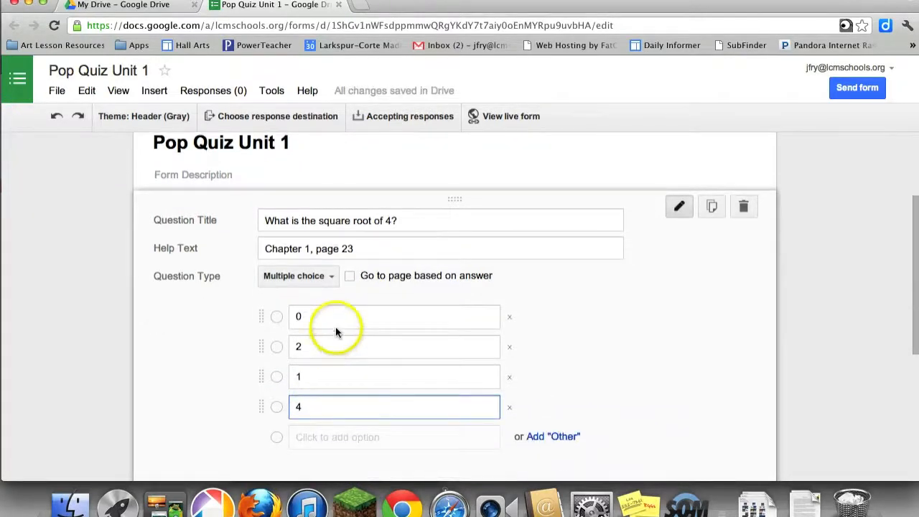
scroll(338, 318, down, 1)
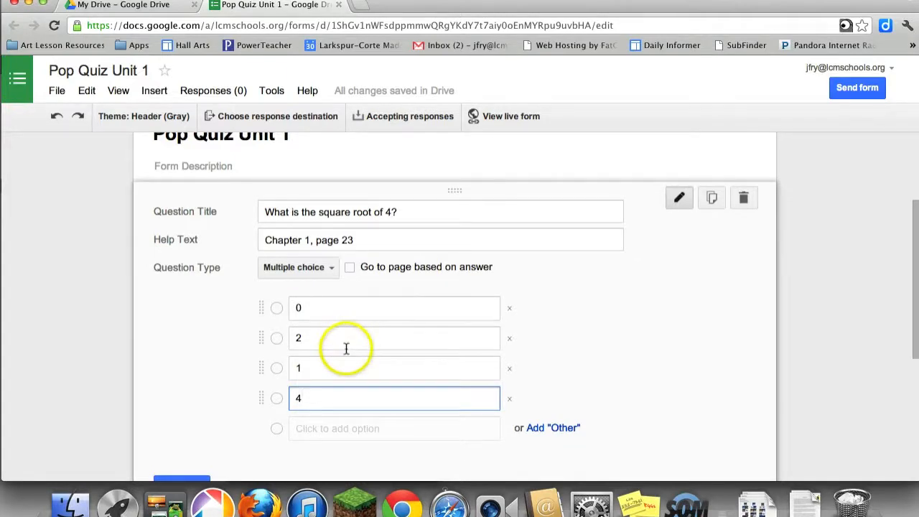
click(324, 398)
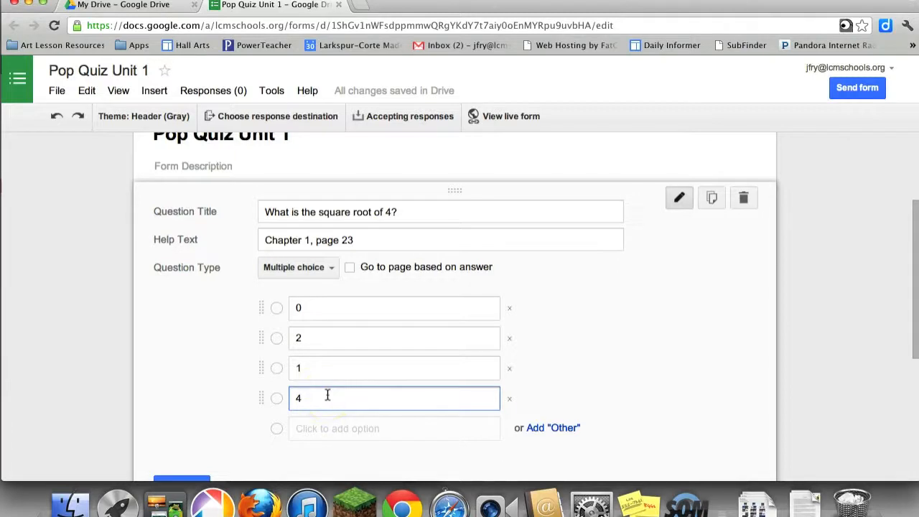
click(580, 338)
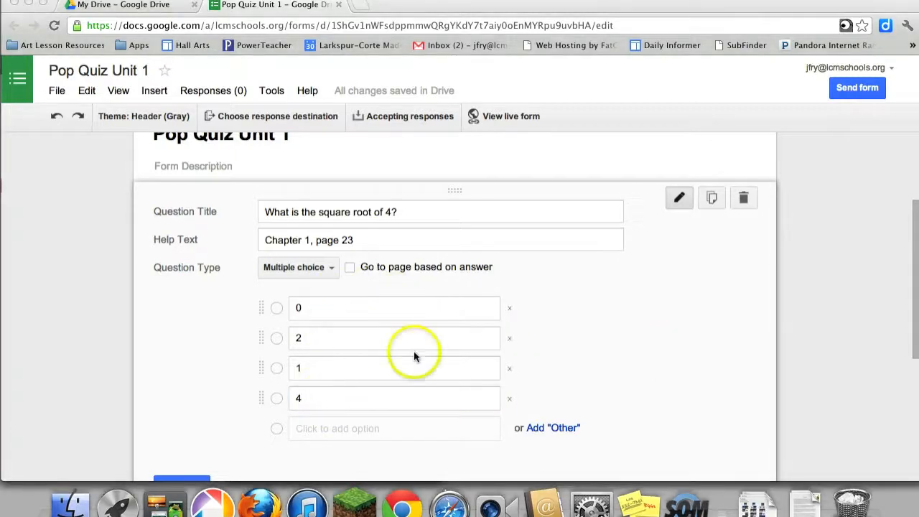
- Make the square root question required and finish editing it
scroll(563, 367, down, 3)
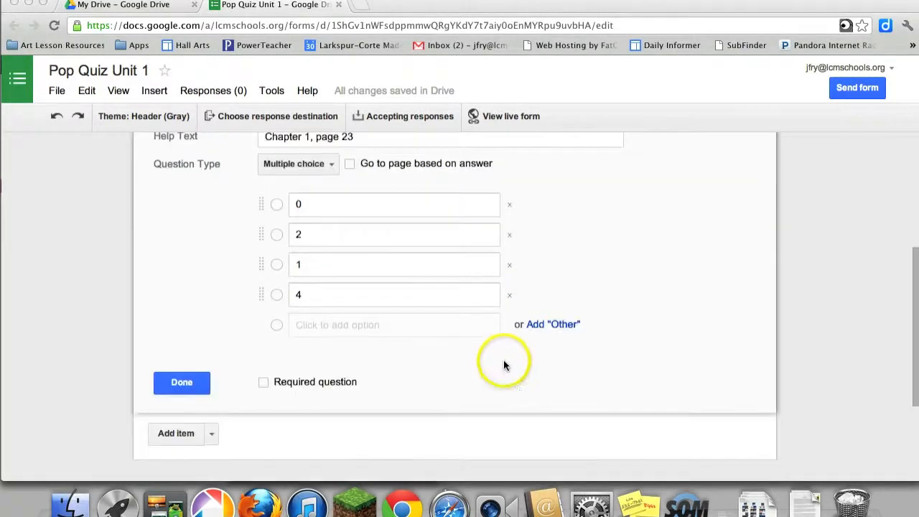
click(263, 383)
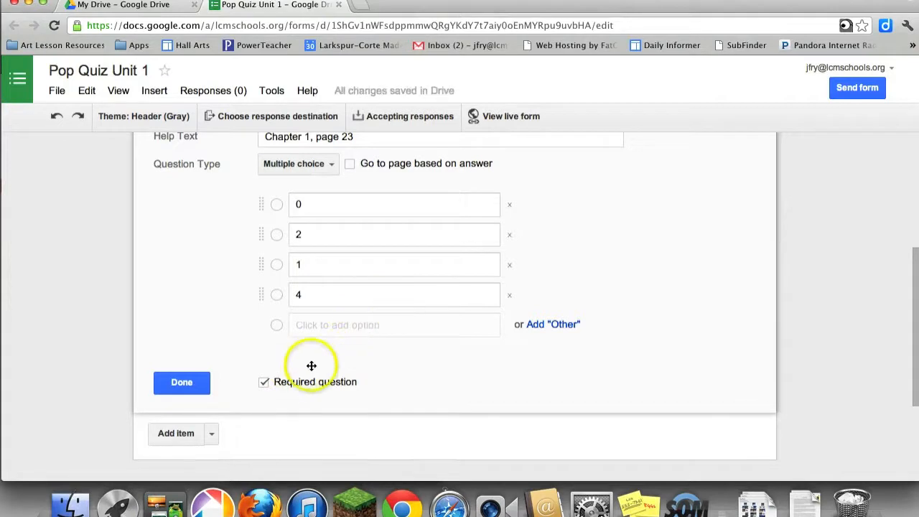
click(264, 385)
click(265, 386)
click(185, 383)
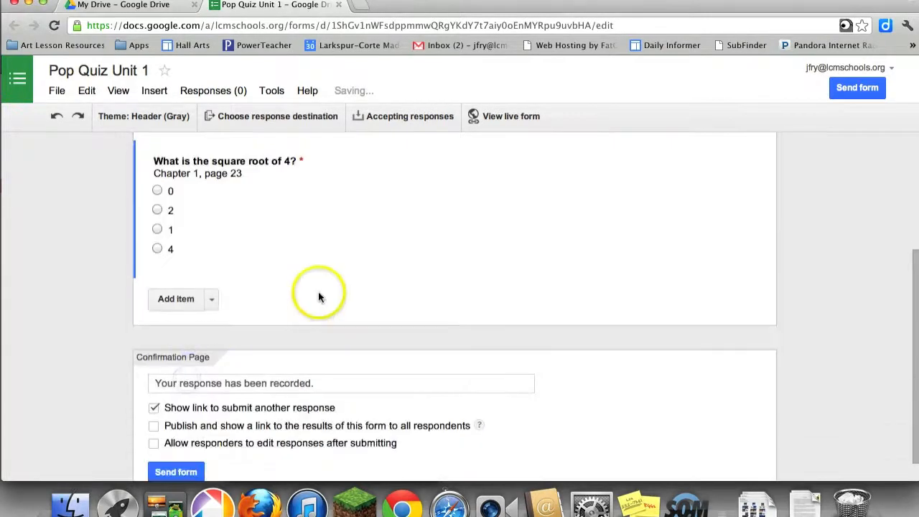
- Enable automatic collection of each respondent's school district username in the form settings
scroll(301, 287, up, 2)
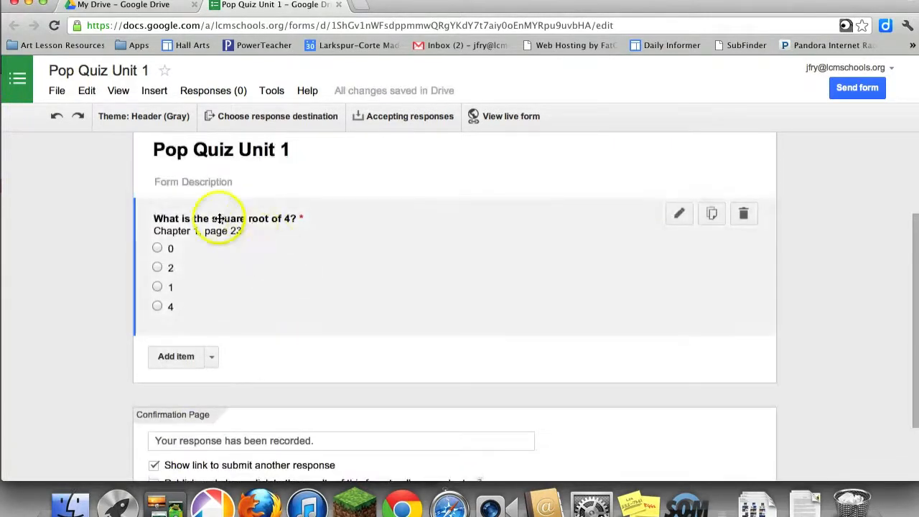
scroll(301, 219, up, 1)
scroll(302, 219, up, 1)
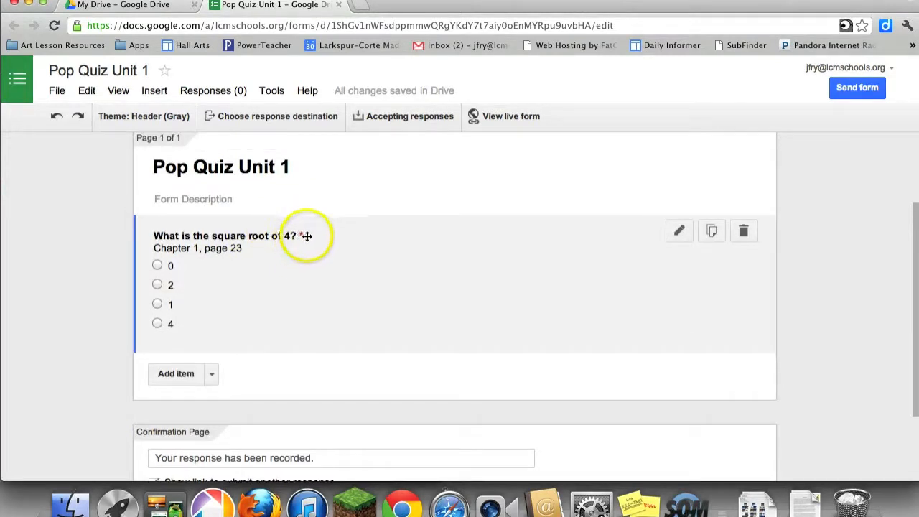
scroll(248, 287, up, 1)
scroll(252, 284, up, 3)
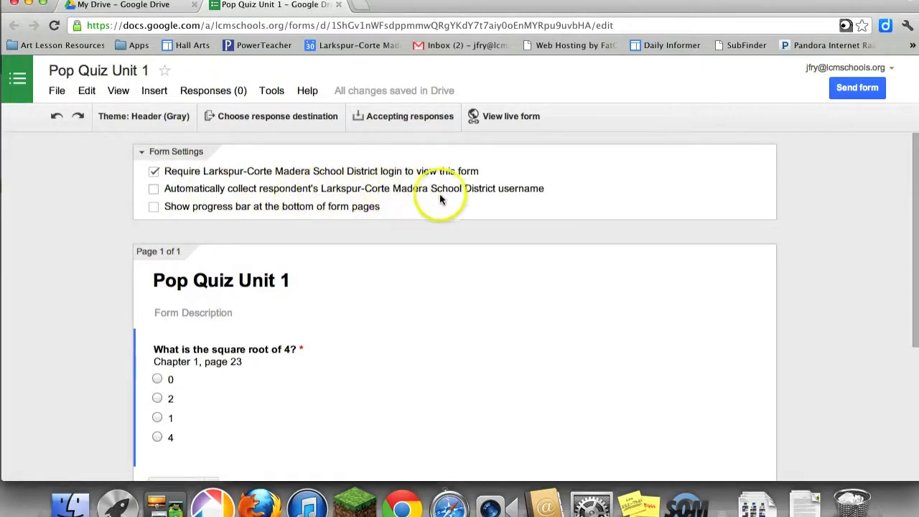
click(153, 189)
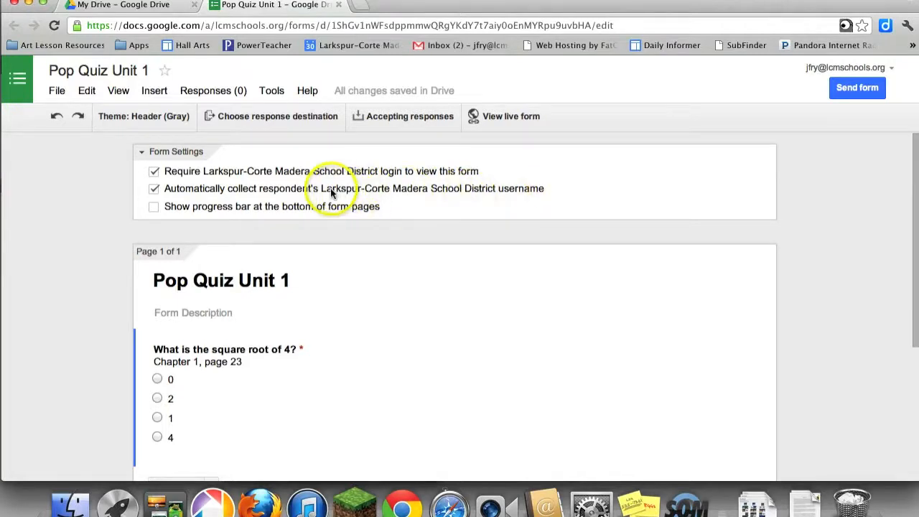
- Add a text question titled "First Name" below the square root question, leaving its help text empty
scroll(296, 300, down, 2)
scroll(296, 296, down, 3)
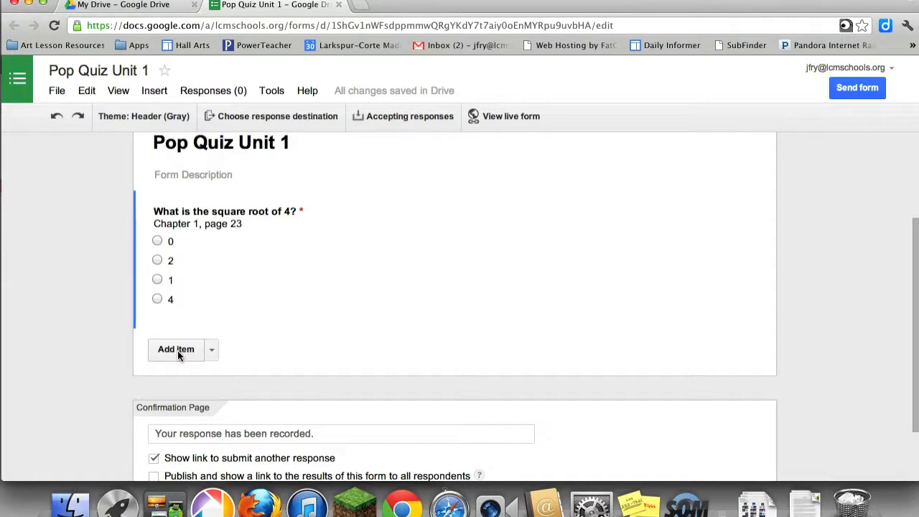
click(177, 350)
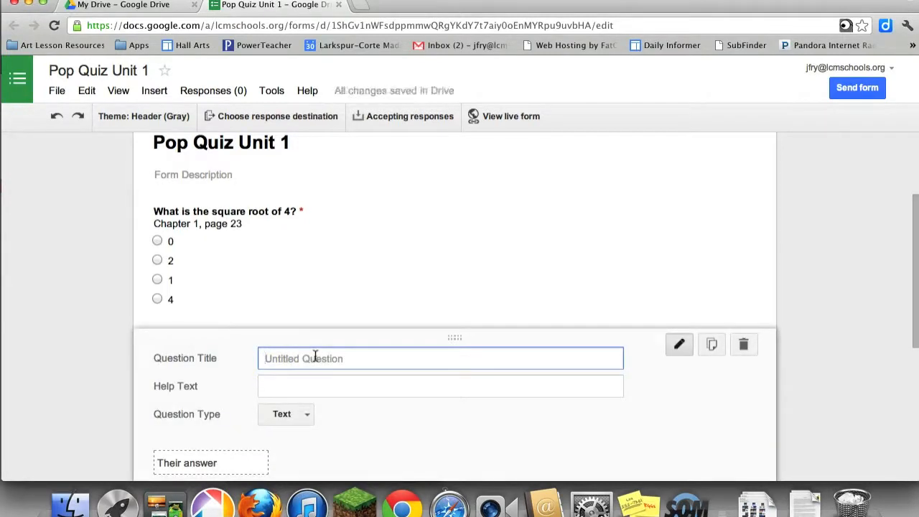
text(First Name)
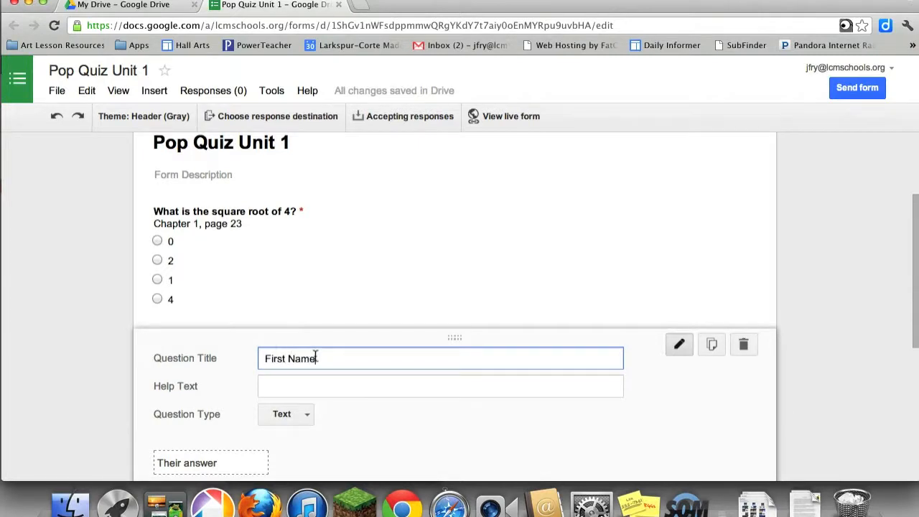
click(315, 376)
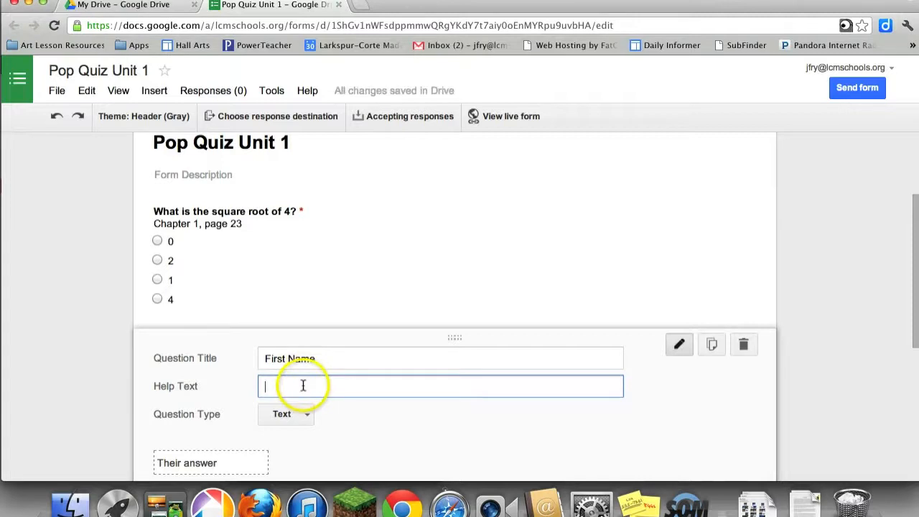
scroll(292, 408, down, 1)
click(290, 401)
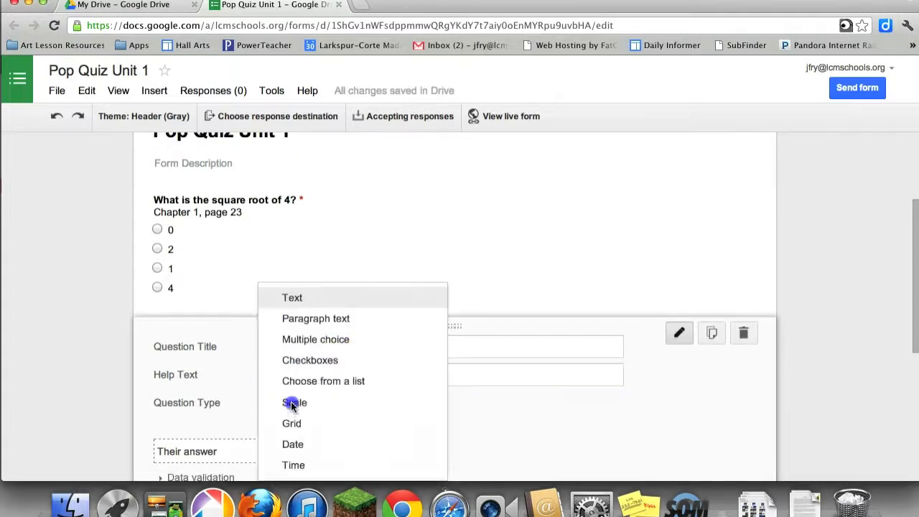
click(295, 402)
click(300, 404)
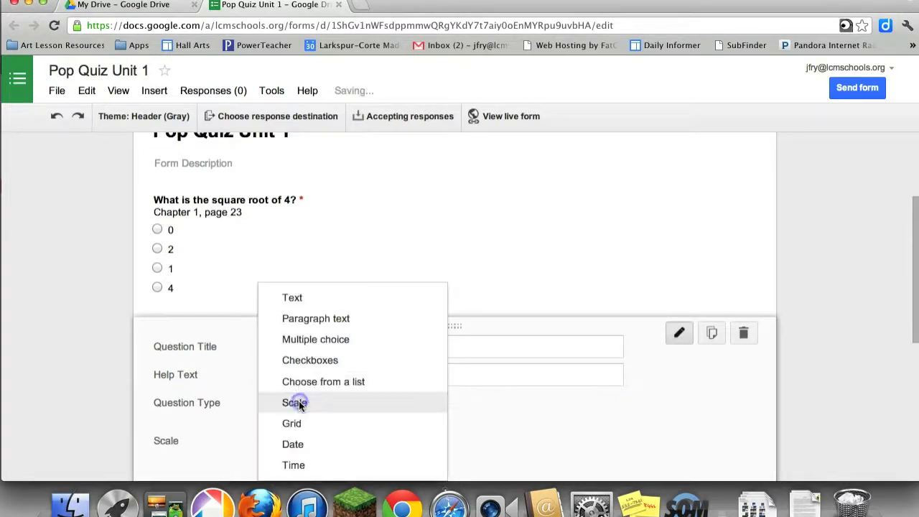
click(312, 299)
- Make the First Name question required and finish editing it
scroll(308, 395, down, 1)
scroll(287, 391, down, 2)
click(266, 410)
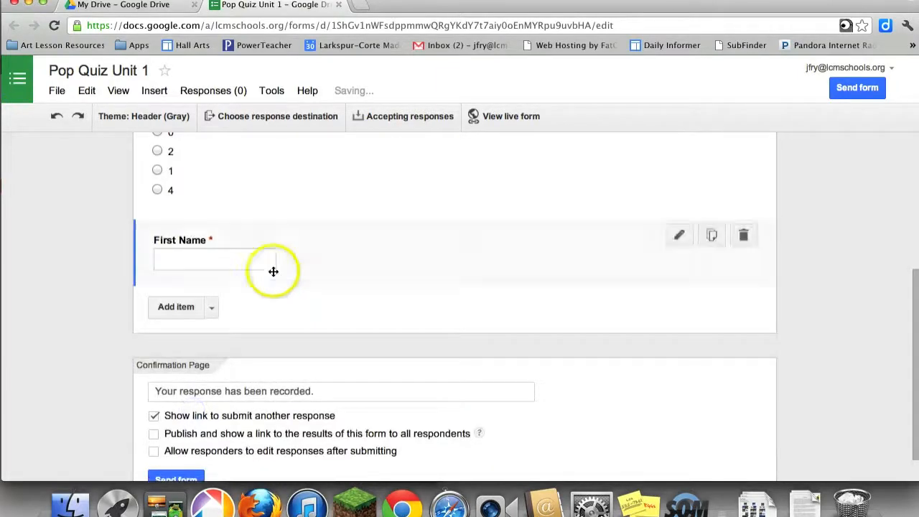
- Add a required text question titled "Last Name" below First Name and finish editing it
click(185, 305)
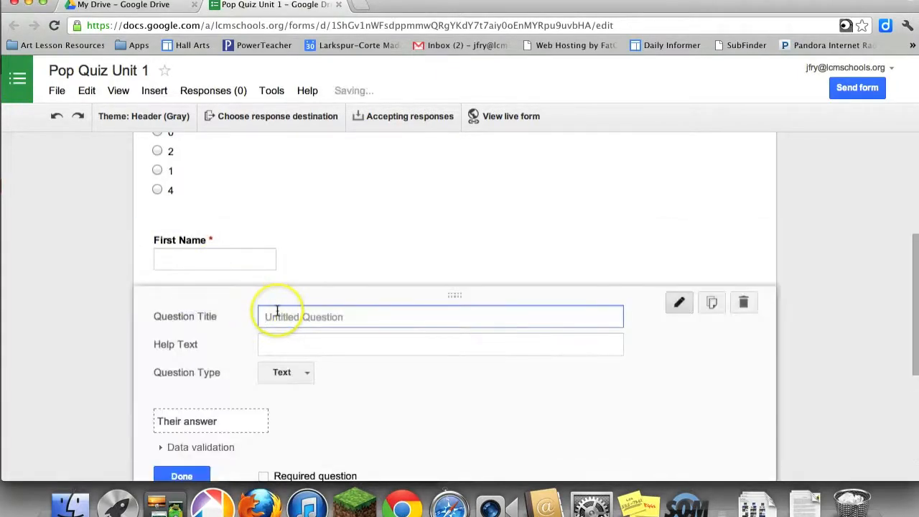
text(Last Name)
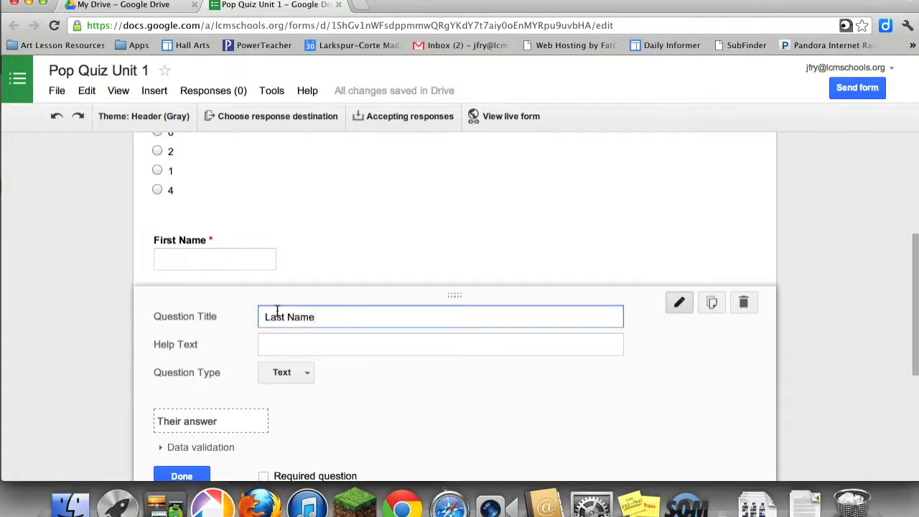
key(Tab)
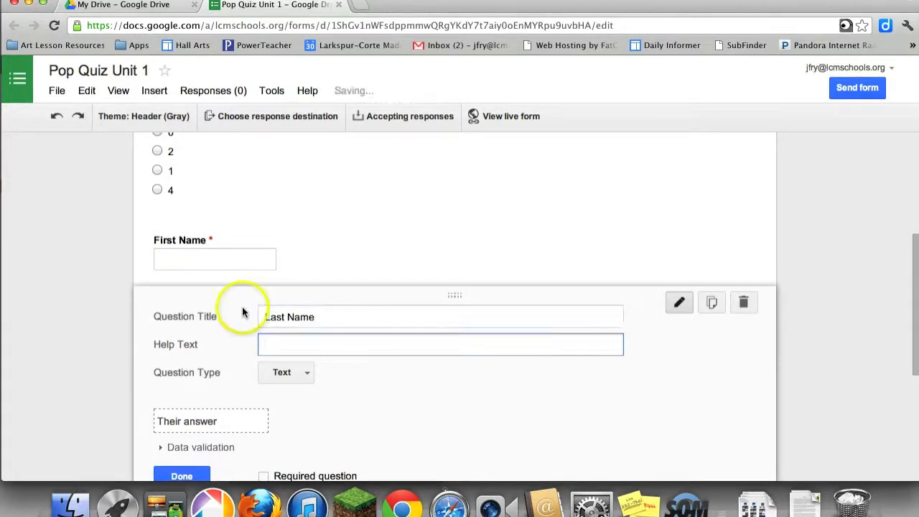
click(263, 476)
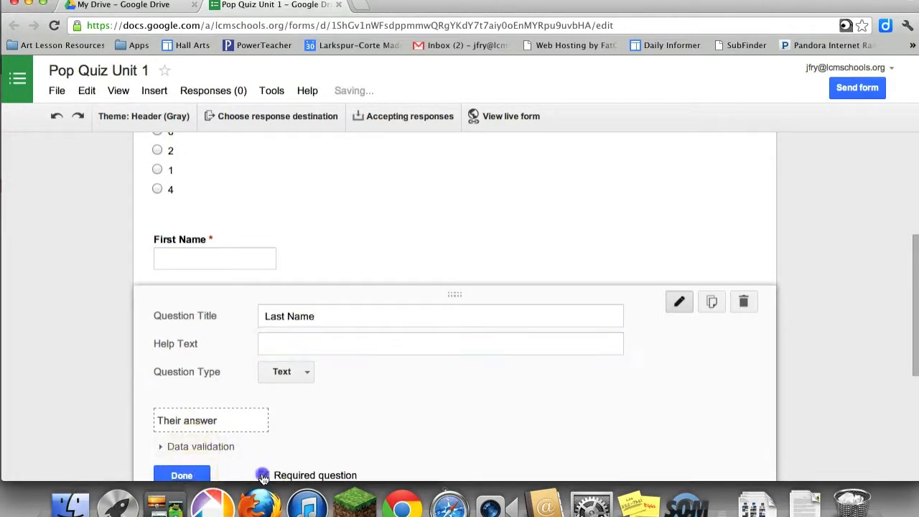
click(198, 472)
- Add a question titled "Class Period" below Last Name and make it multiple choice
click(190, 364)
text(Class Period)
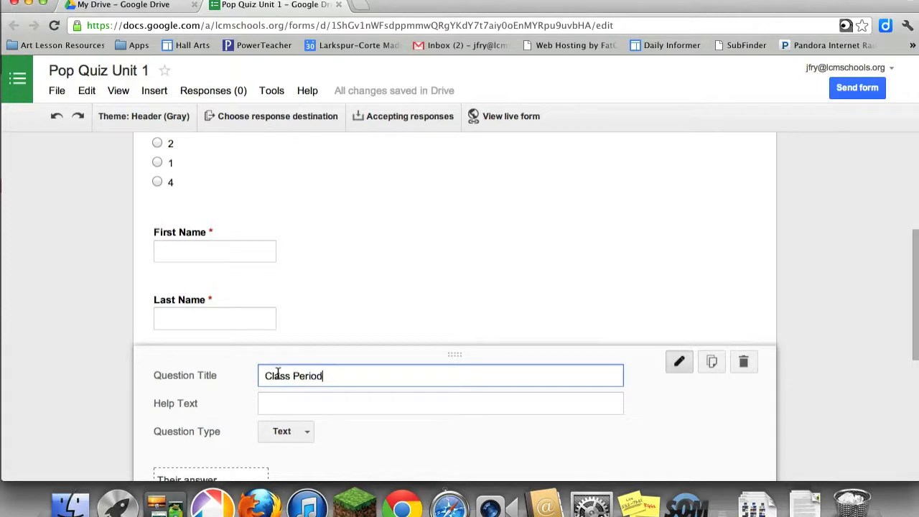
click(282, 432)
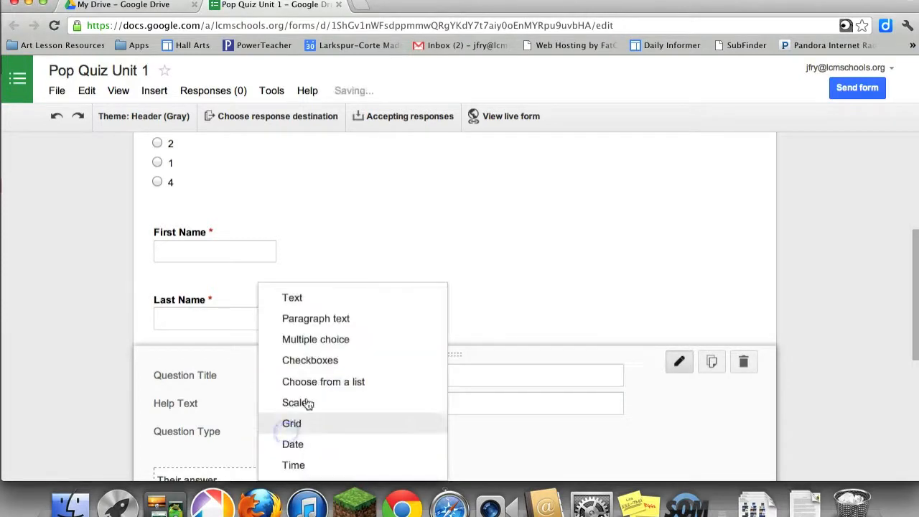
click(330, 342)
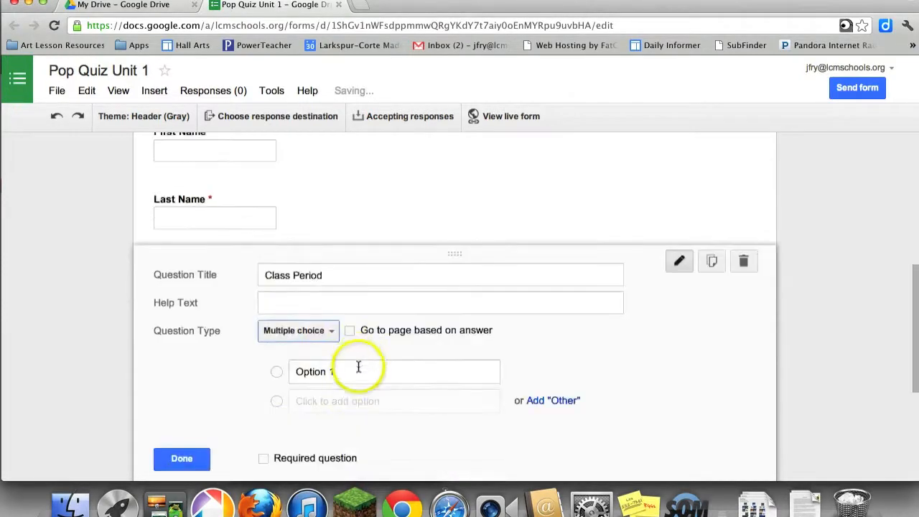
- Give the Class Period question the options Period 1, Period 2 and Period 3
click(293, 367)
text(Period 1)
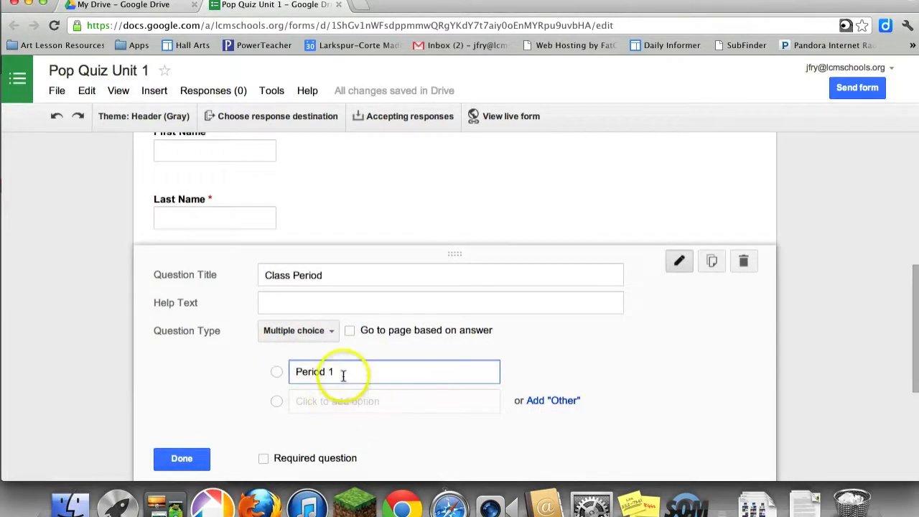
drag(343, 369, 277, 367)
key(super+c)
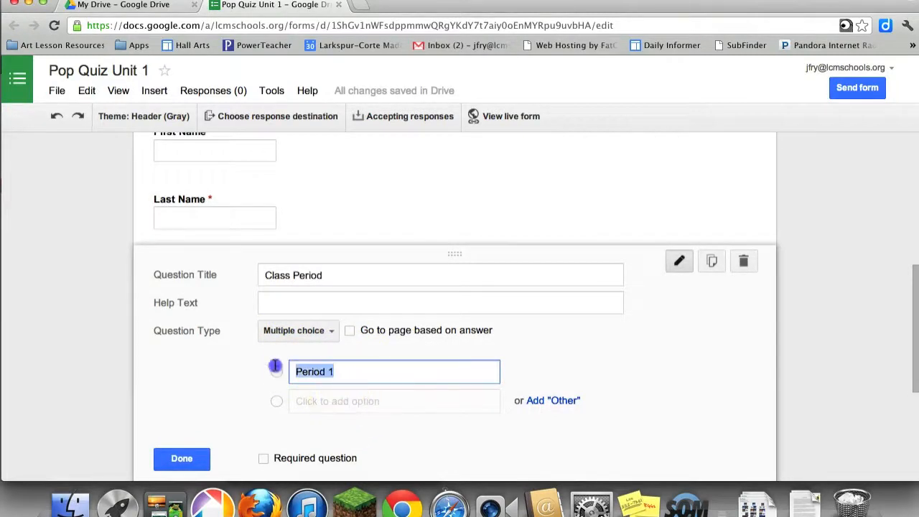
click(334, 401)
drag(336, 400, 277, 399)
key(super+v)
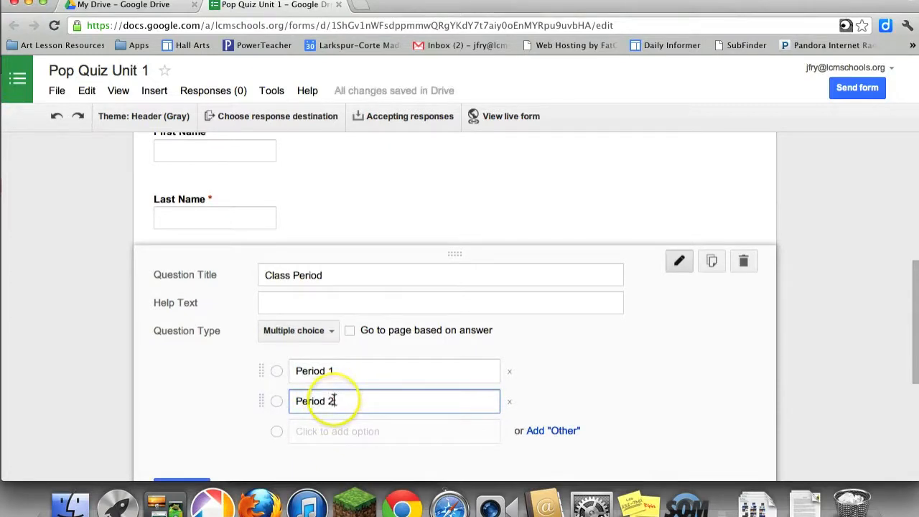
click(334, 431)
drag(330, 431, 280, 431)
key(super+v)
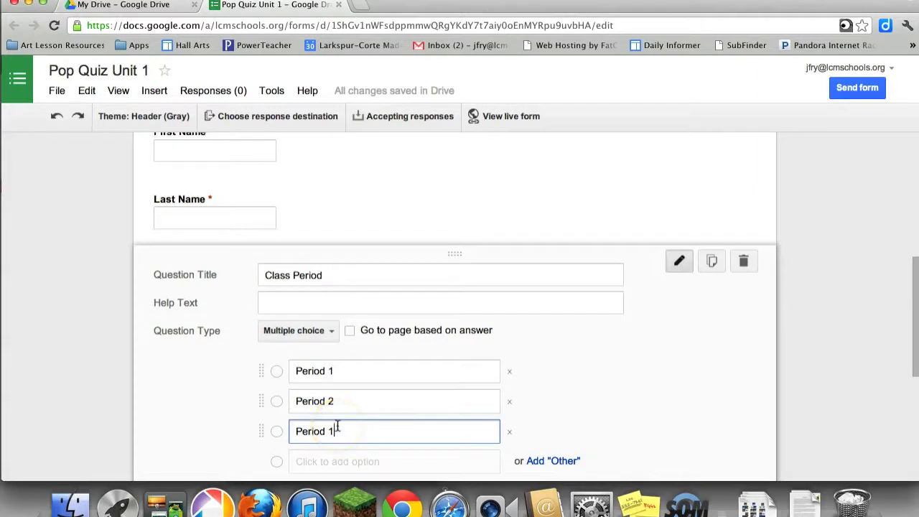
- Make the Class Period question required and finish editing it
scroll(328, 390, down, 3)
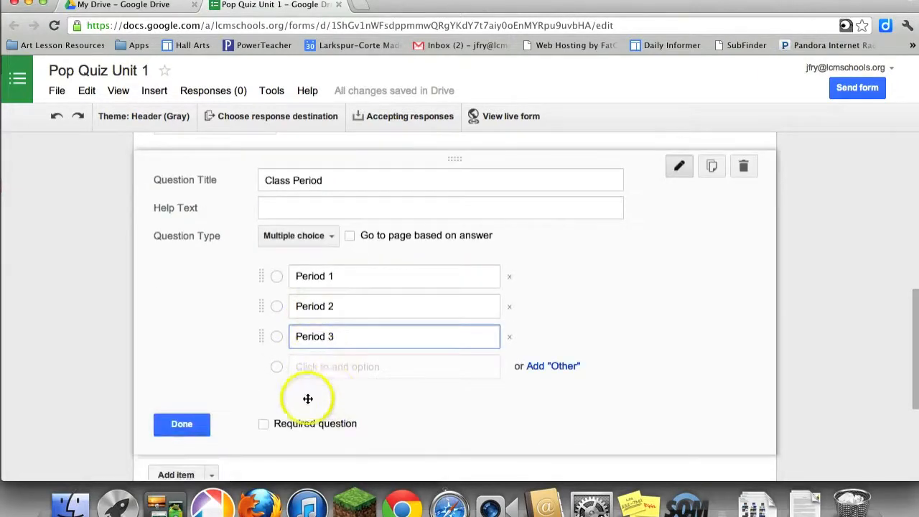
click(264, 425)
click(181, 425)
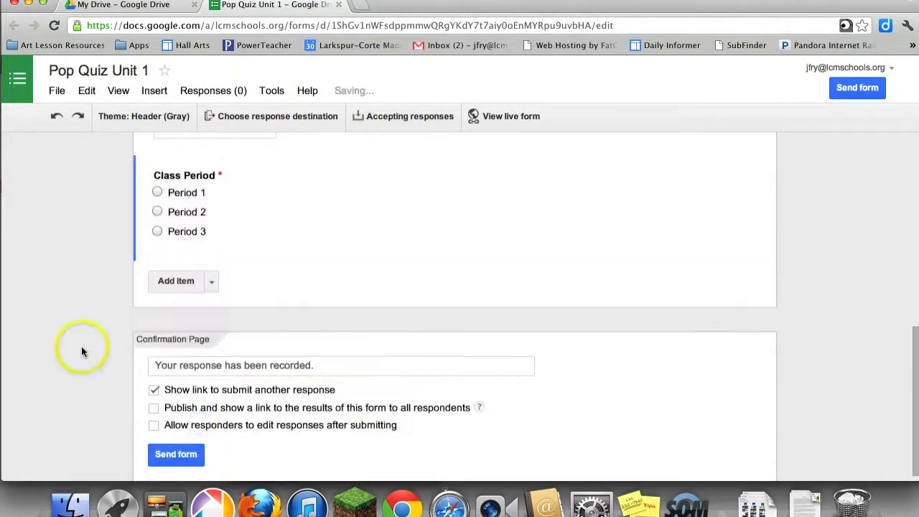
- Move the First Name, Last Name and Class Period questions above the square root question, in that order
scroll(73, 340, up, 5)
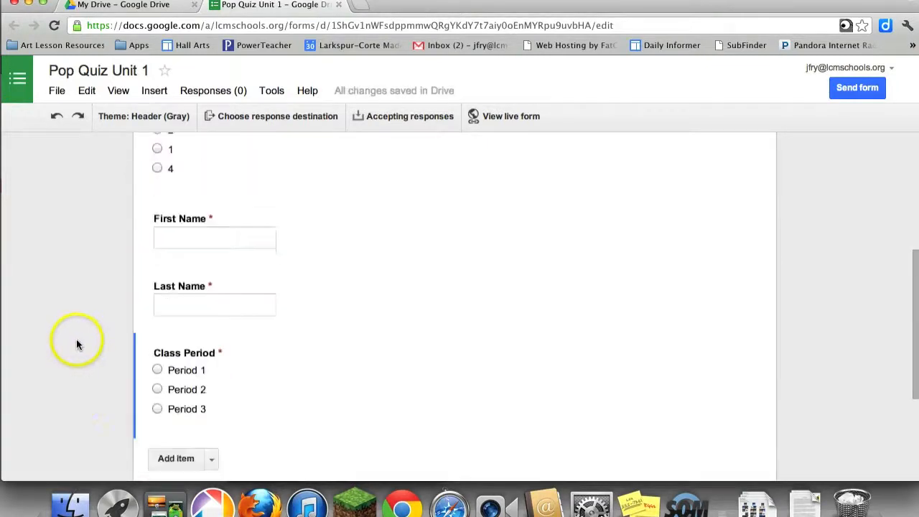
scroll(77, 339, up, 2)
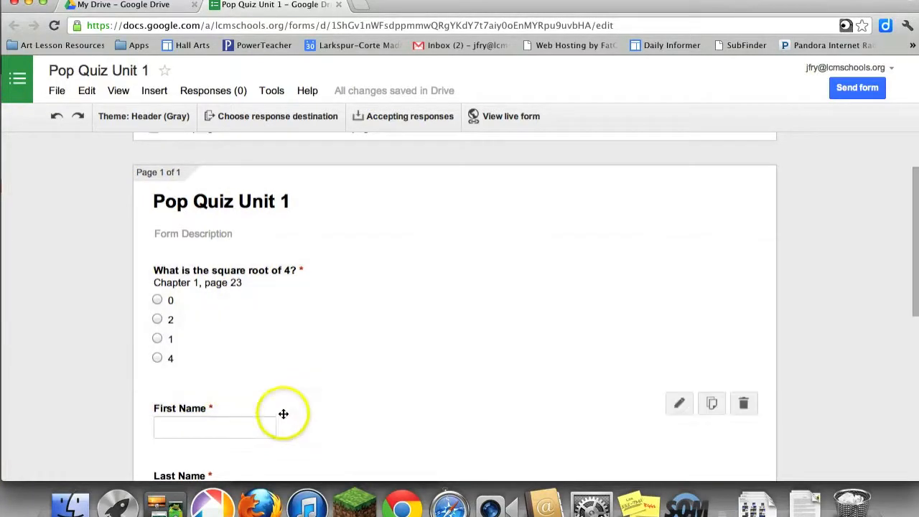
drag(308, 417, 318, 260)
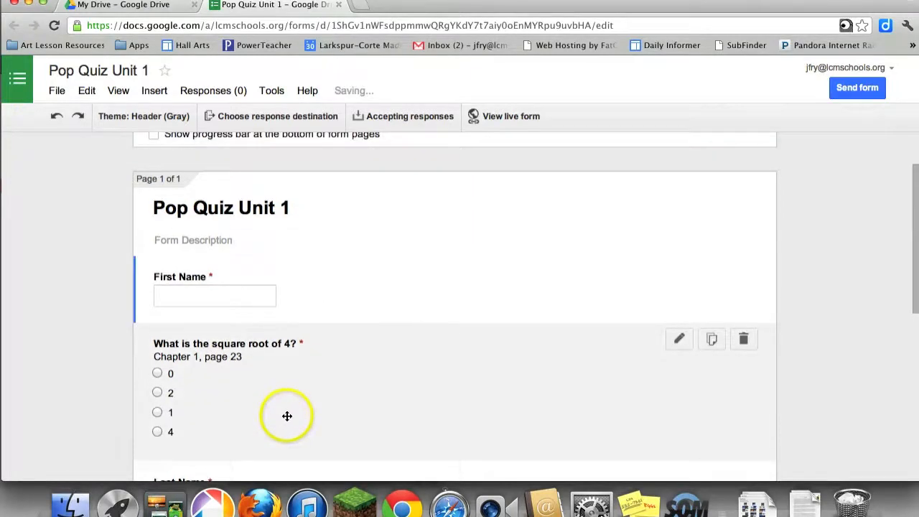
drag(285, 415, 309, 271)
scroll(282, 420, down, 1)
drag(279, 430, 291, 260)
scroll(324, 338, down, 1)
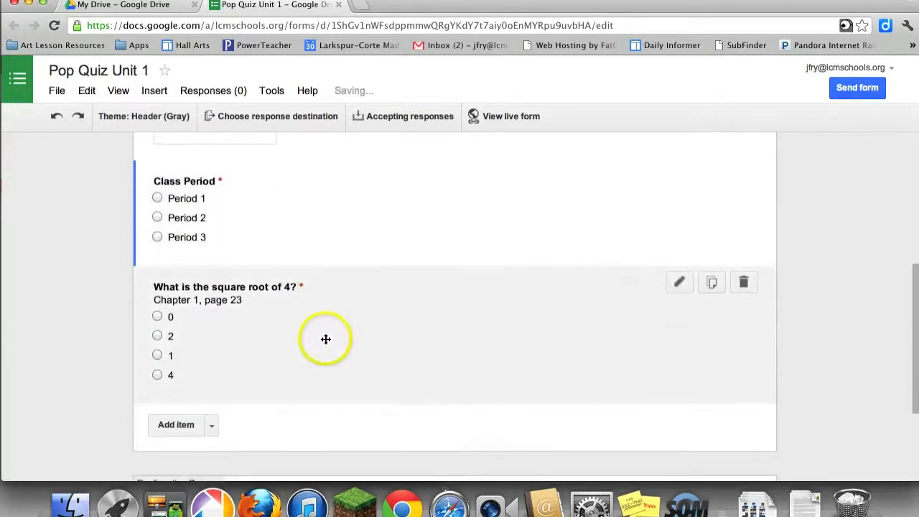
- Add a required multiple-choice question "What year was the war of 1812?" with options 1811, 1800, 1912 and 1812 below the square root question
scroll(324, 335, up, 4)
scroll(325, 334, down, 5)
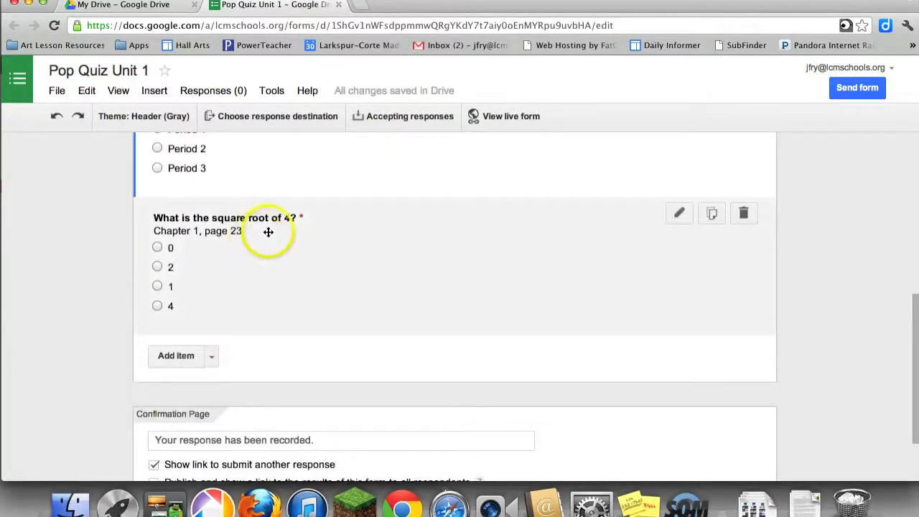
click(181, 356)
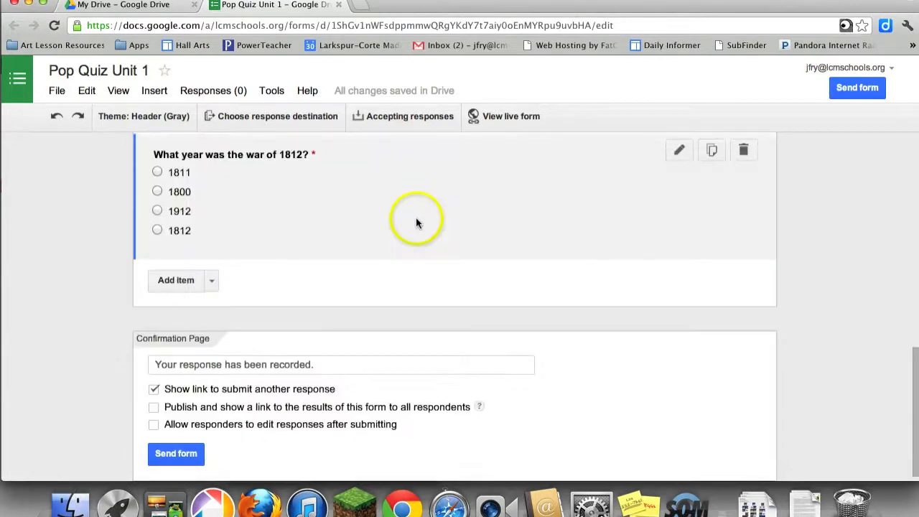
- Add a required question titled "What is a literary device?" below the war of 1812 question
scroll(416, 222, up, 3)
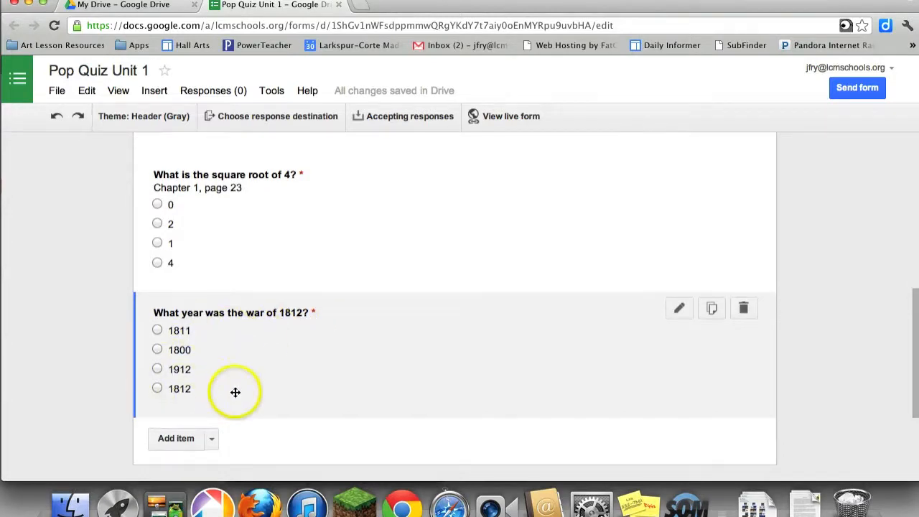
scroll(241, 384, down, 3)
scroll(263, 251, up, 3)
scroll(303, 258, down, 3)
click(190, 345)
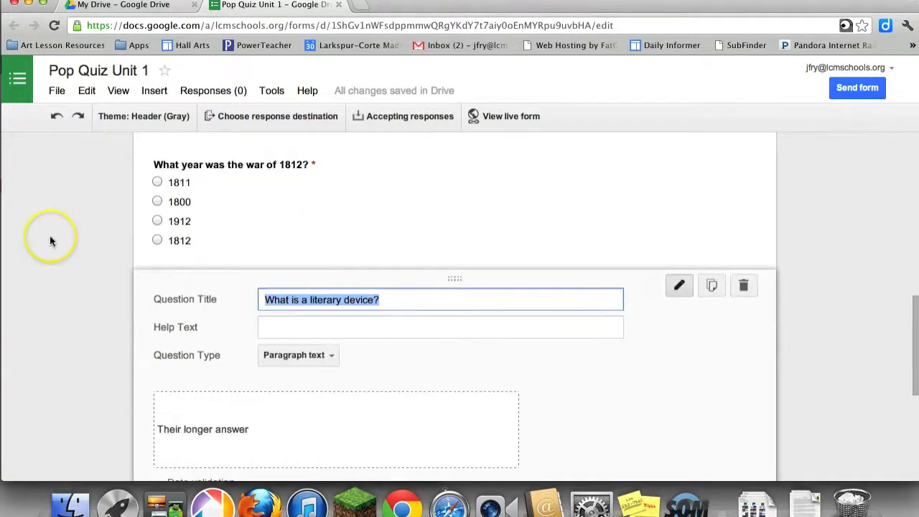
scroll(49, 237, down, 2)
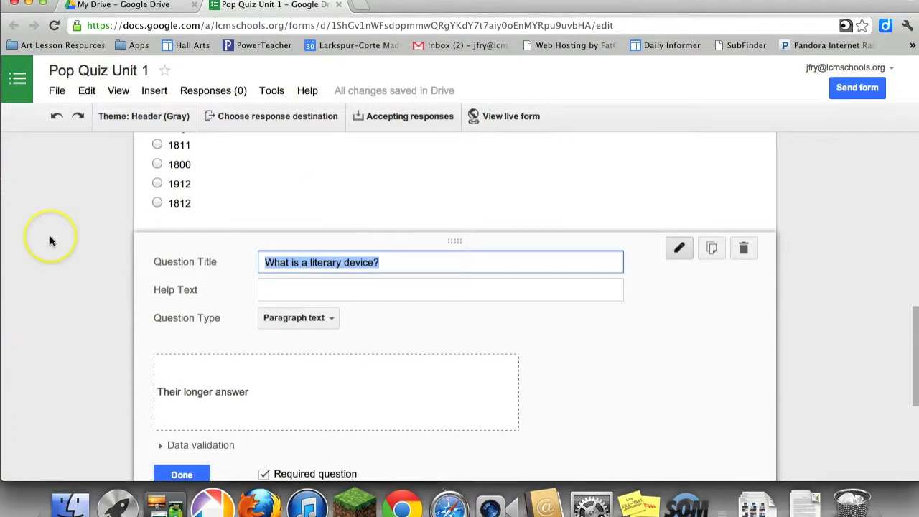
click(239, 244)
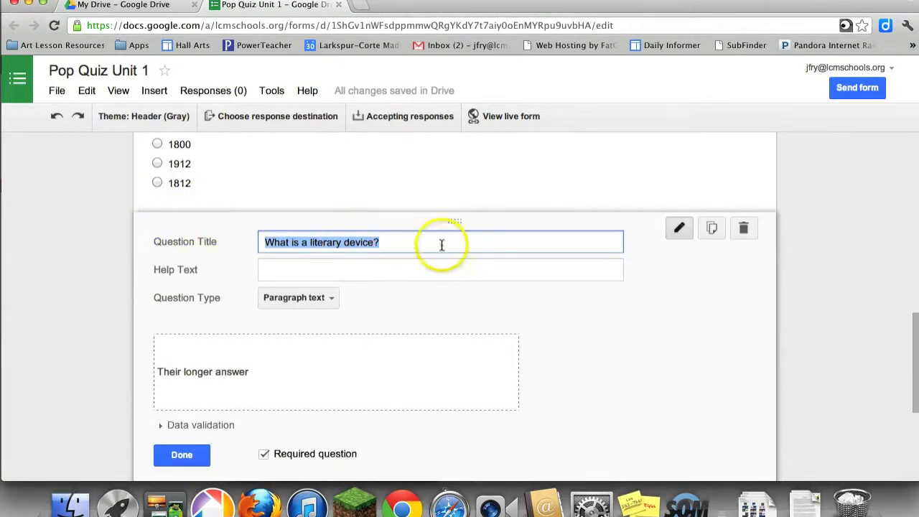
- Set the literary device question's type to Paragraph text and finish editing it
click(264, 298)
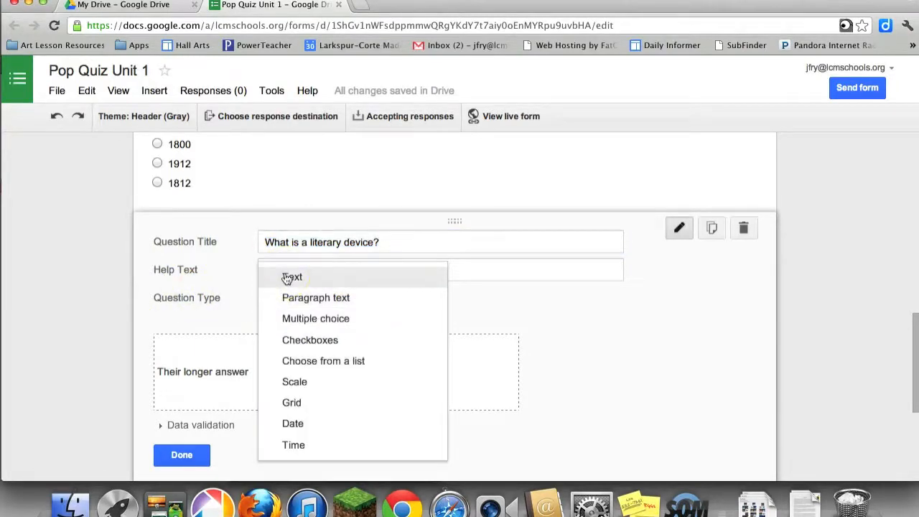
click(287, 295)
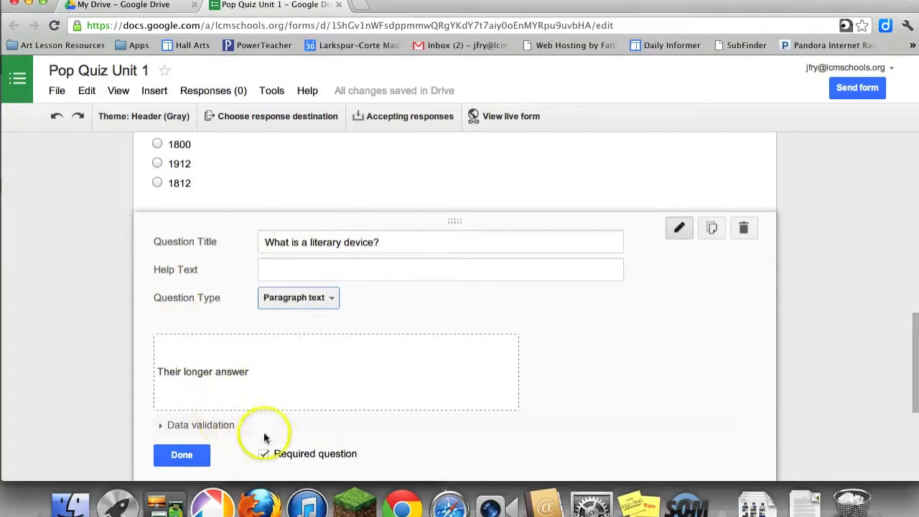
scroll(264, 438, down, 3)
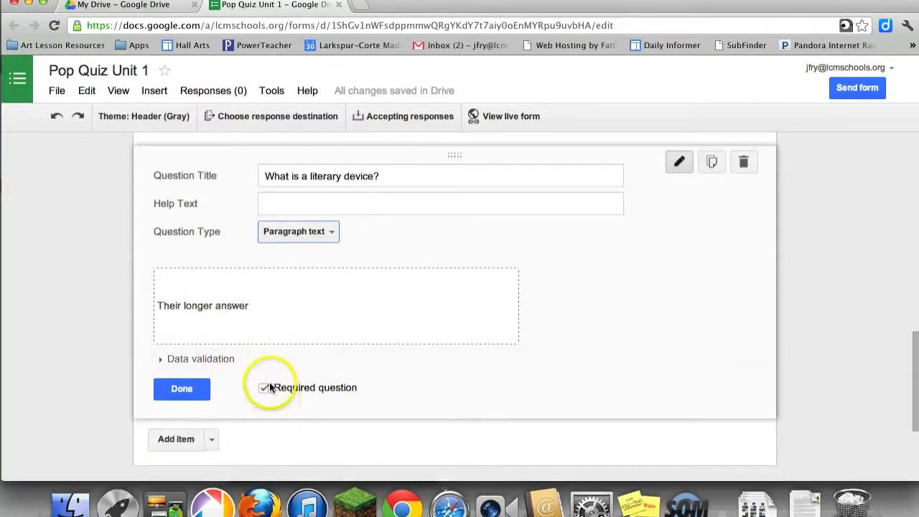
click(198, 388)
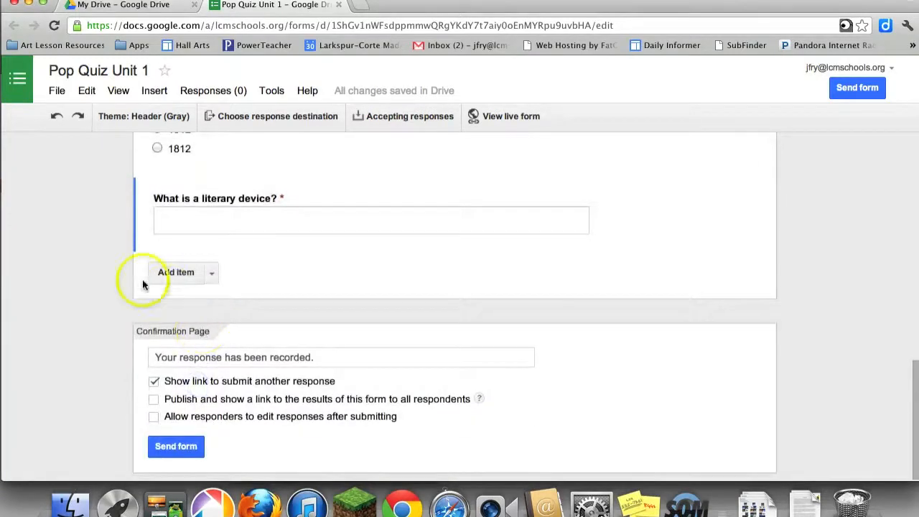
- Set the confirmation message to "Thank you for completing the Unit 1 quiz. Your answers will be emailed to you soon!" and disable the submit-another-response link
scroll(77, 257, up, 4)
scroll(79, 254, up, 5)
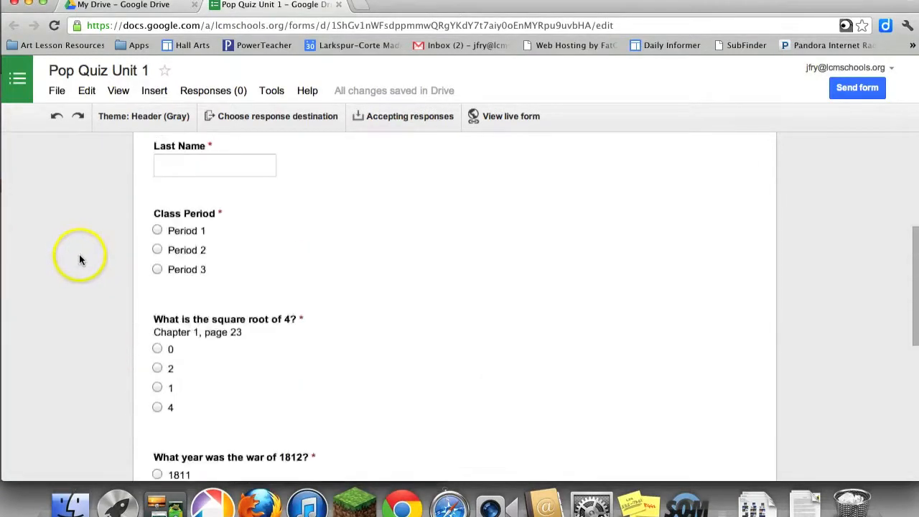
scroll(80, 255, down, 9)
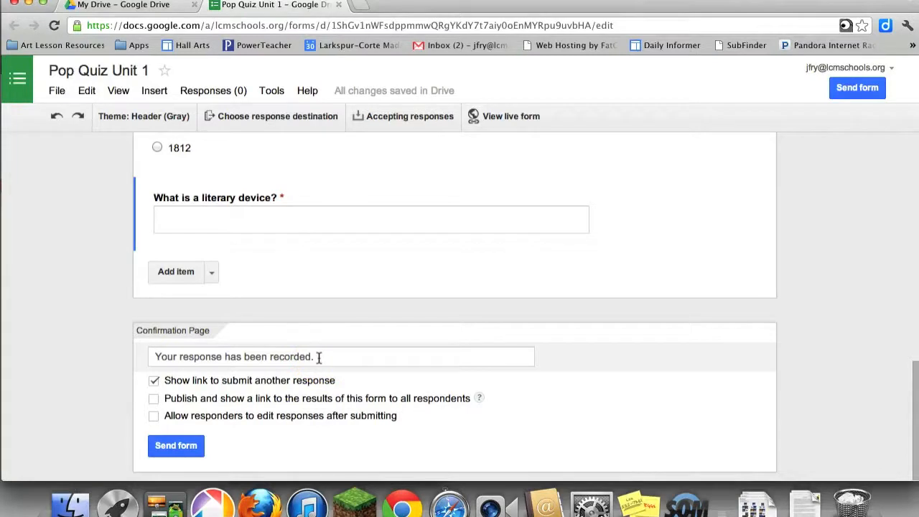
drag(318, 356, 162, 335)
drag(332, 357, 165, 342)
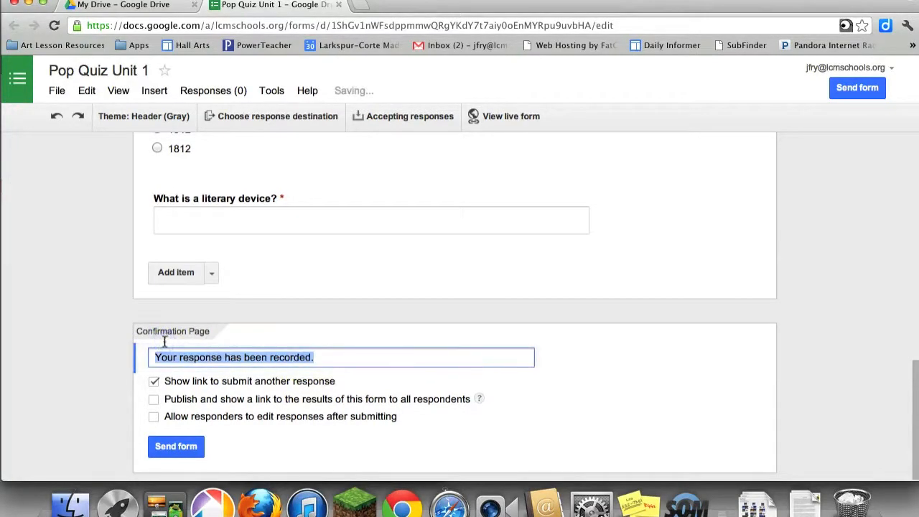
text(Thank you for)
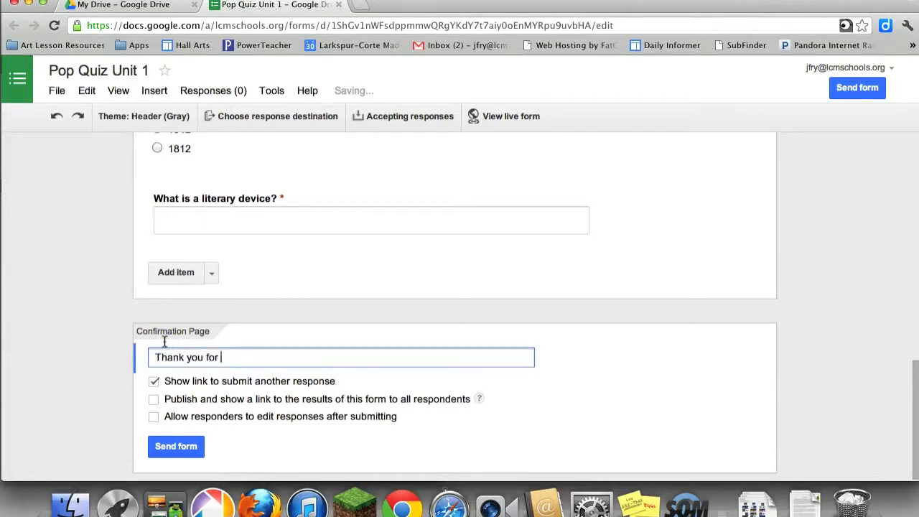
text( completing the Unit 1 quiz. Your answers will be emailed to you)
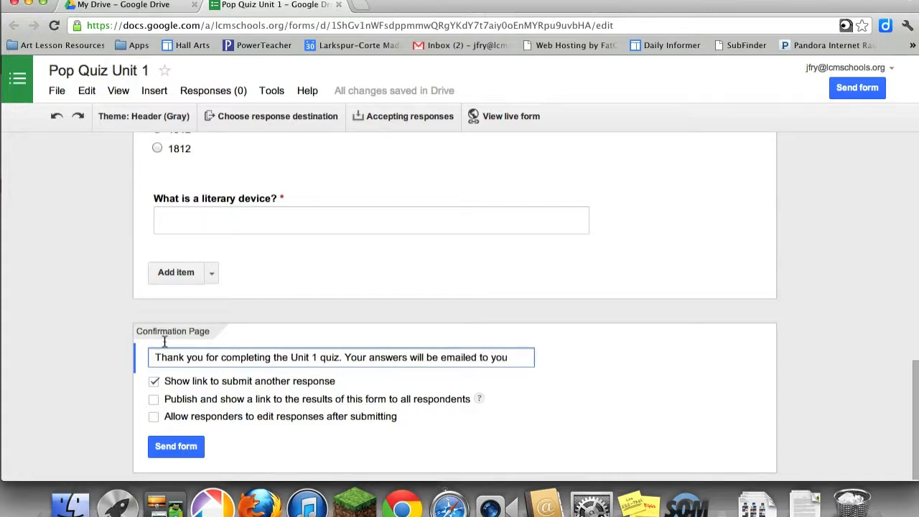
text(n!)
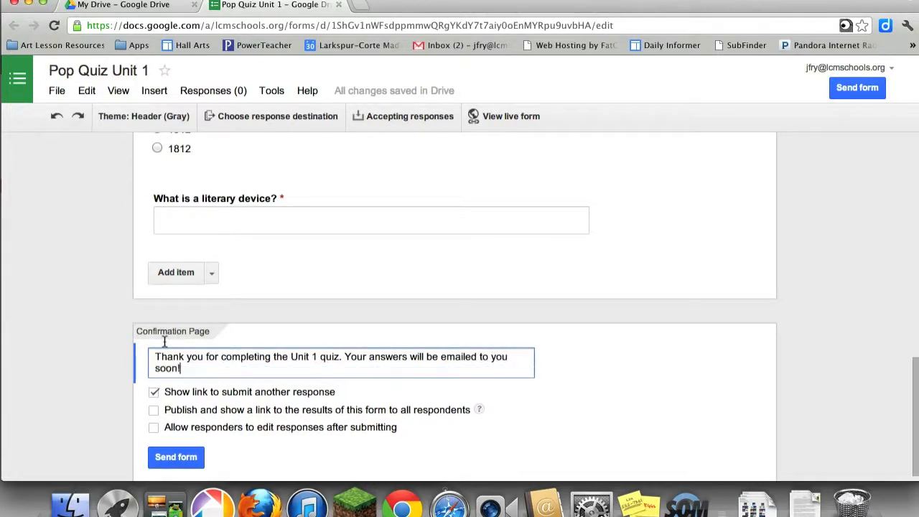
click(156, 393)
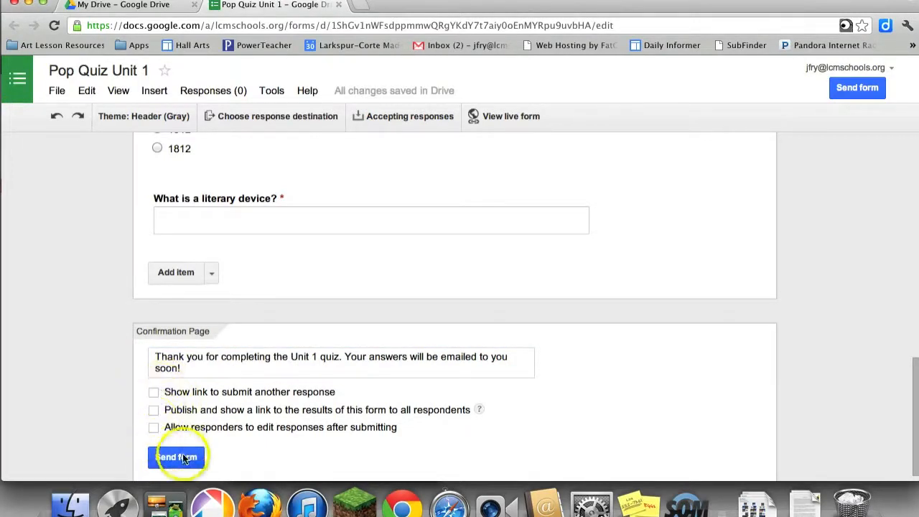
scroll(369, 389, down, 1)
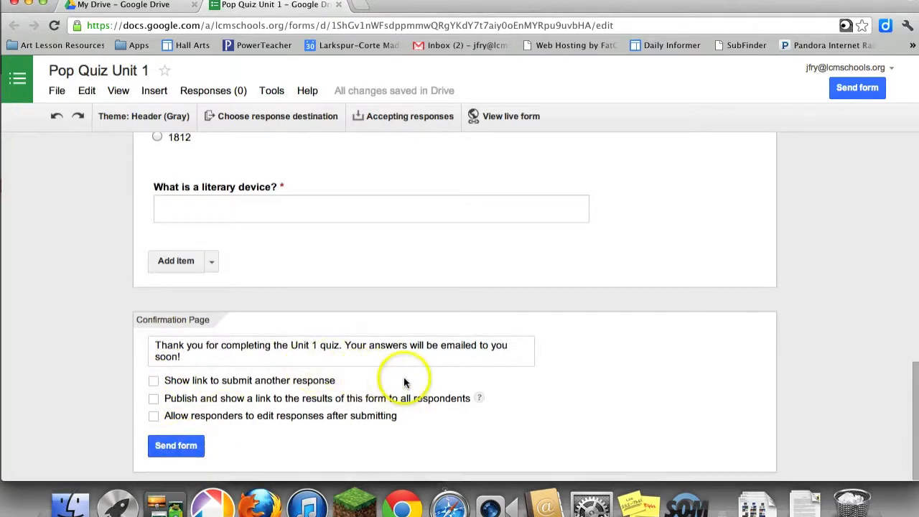
- Set the form's response destination to a new spreadsheet named "Pop Quiz Unit 1 (Responses)"
scroll(404, 379, up, 2)
scroll(410, 379, up, 15)
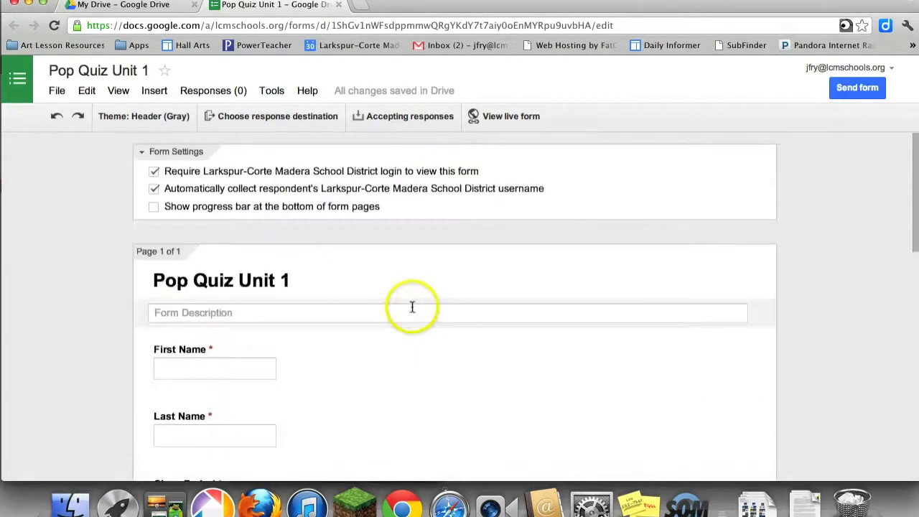
scroll(413, 309, down, 2)
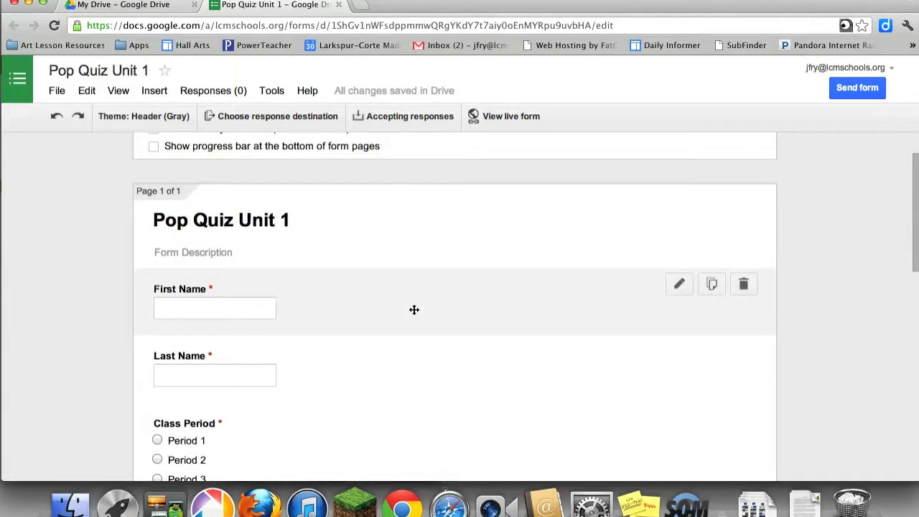
click(273, 119)
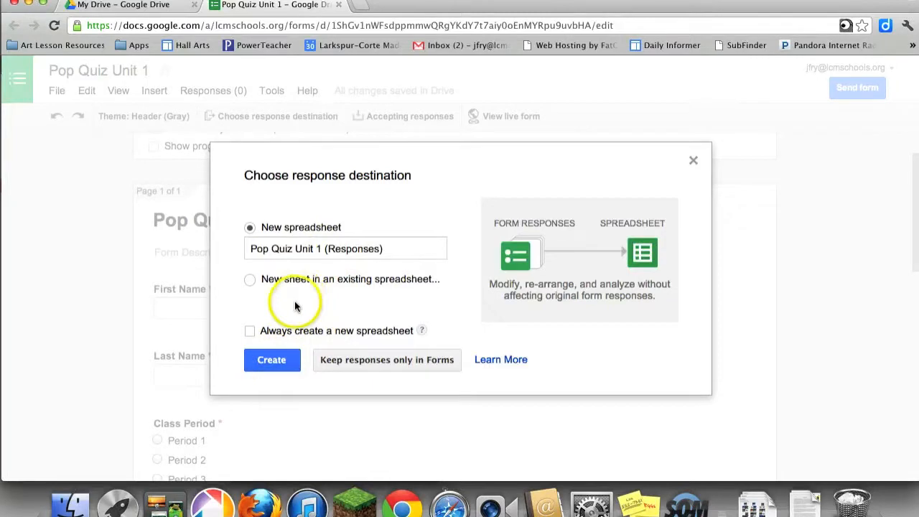
click(274, 362)
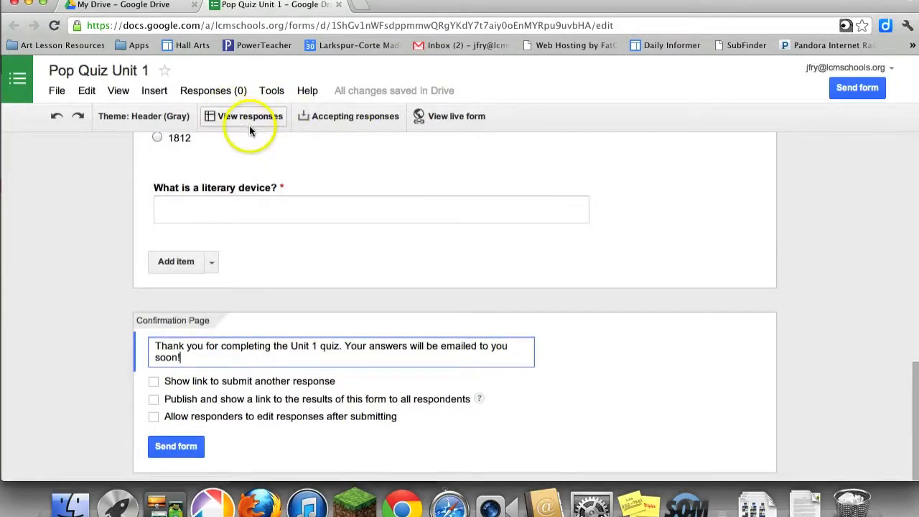
- Open the live version of the quiz form and look over its questions
scroll(421, 221, up, 5)
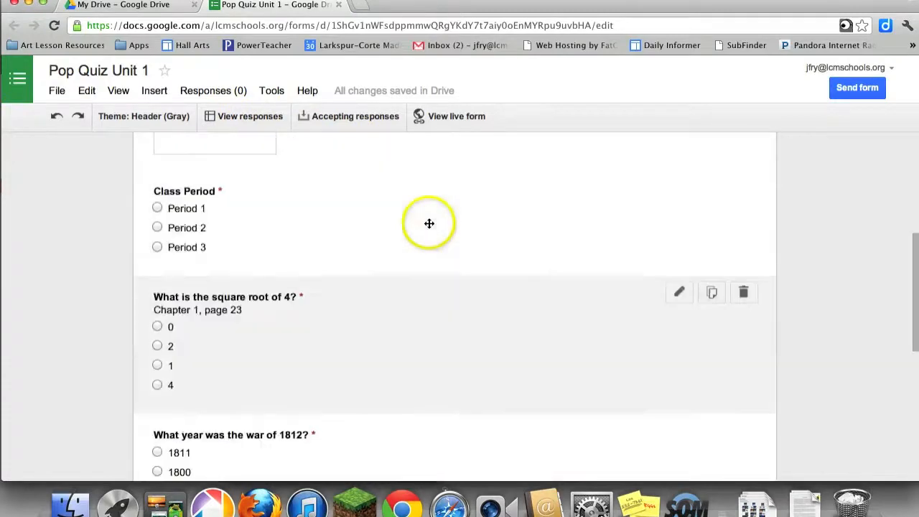
scroll(430, 222, up, 1)
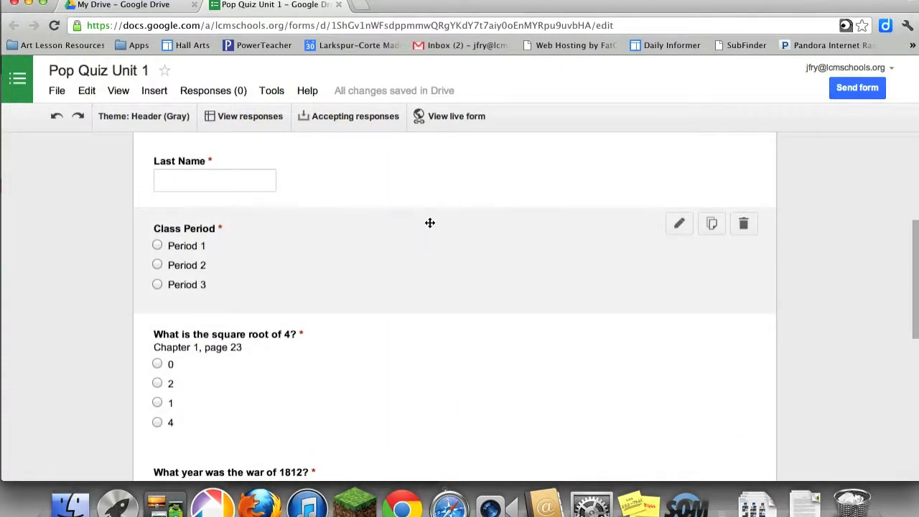
scroll(429, 224, up, 6)
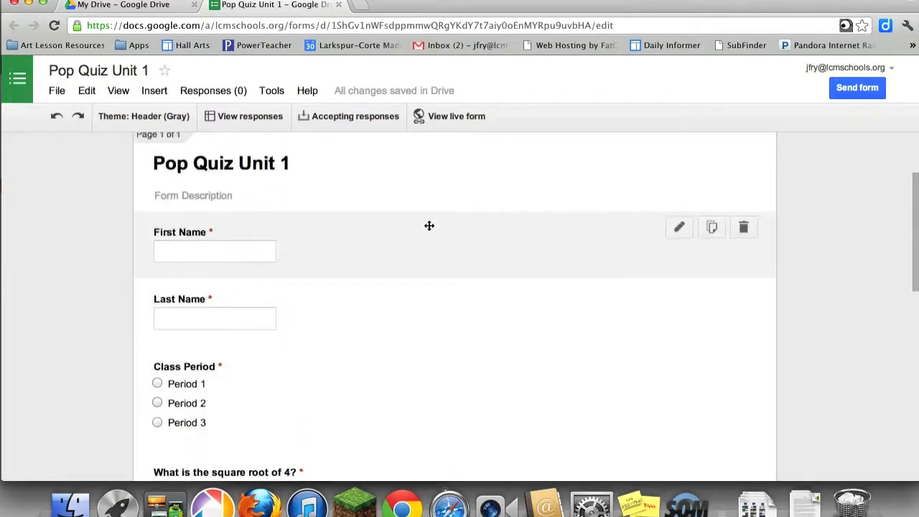
scroll(428, 226, up, 3)
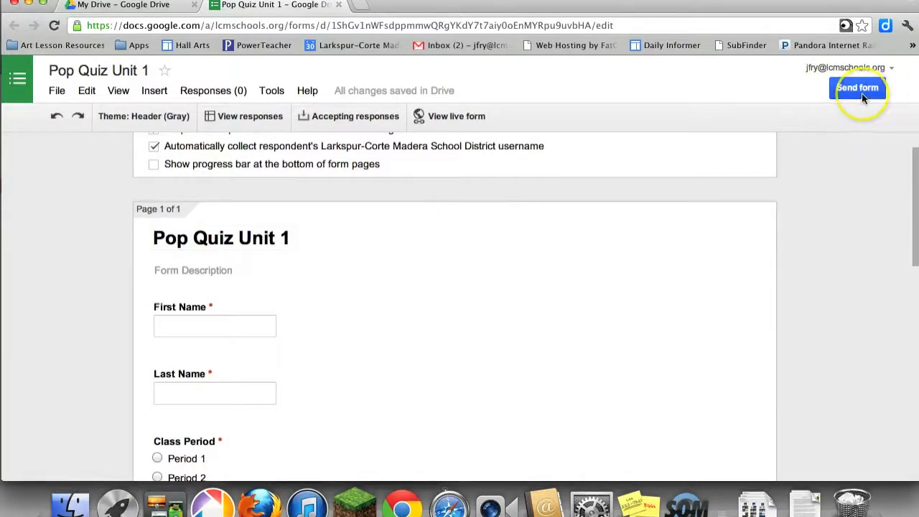
click(457, 116)
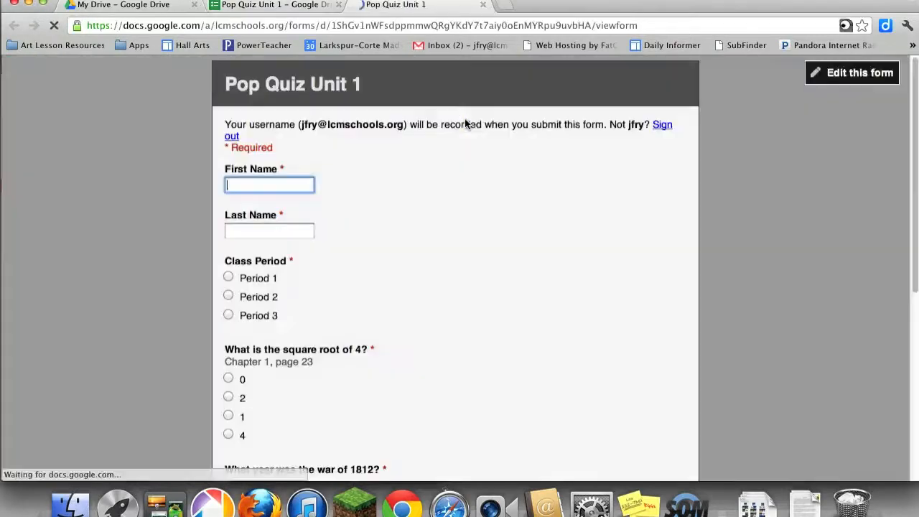
scroll(502, 203, down, 5)
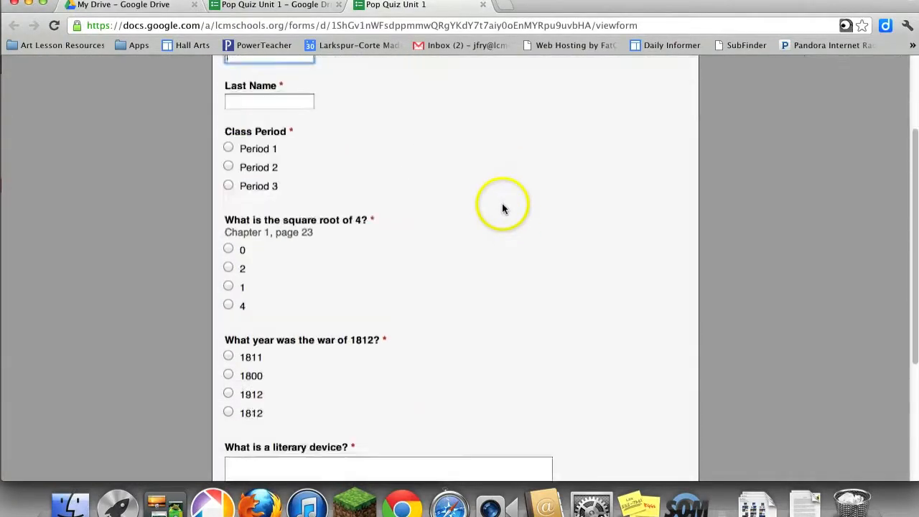
- Fill in "Answer" as first name and "Key" as last name, and choose Period 1 as the class period
scroll(501, 203, up, 3)
click(313, 116)
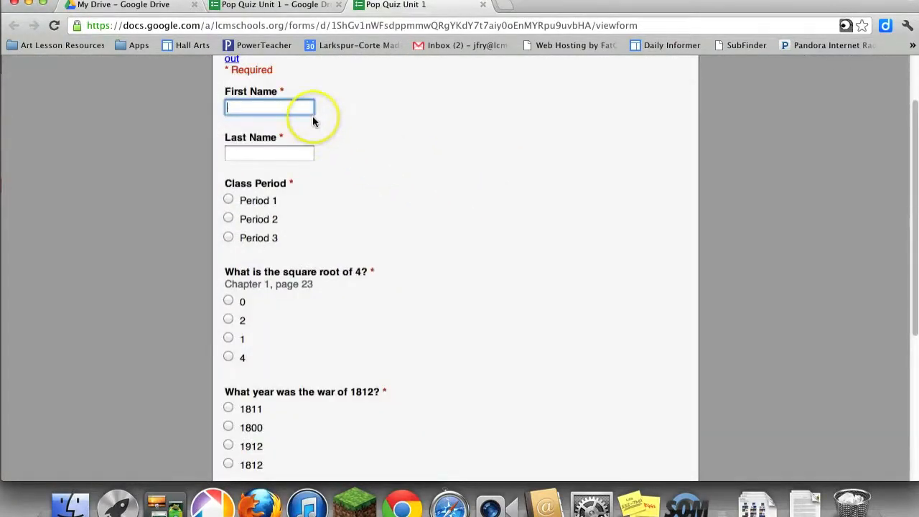
text(Answer)
key(Tab)
text(Key)
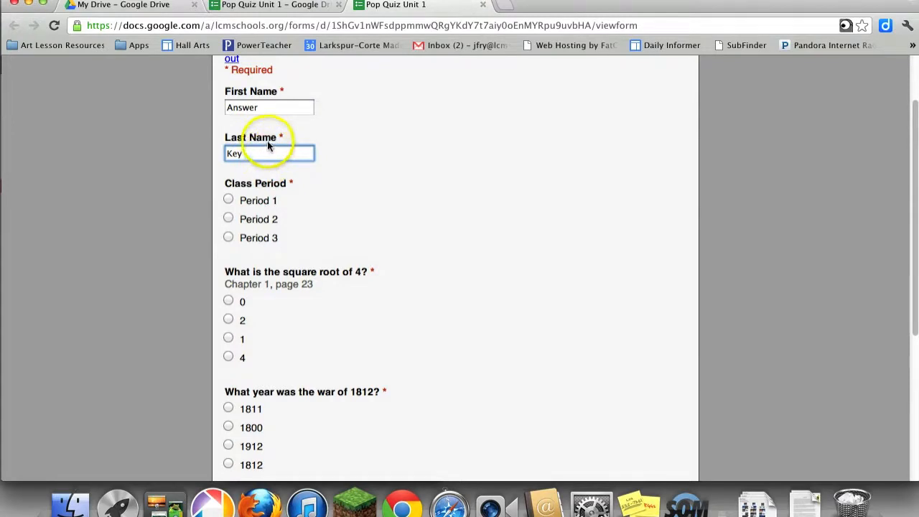
scroll(268, 142, up, 1)
click(229, 226)
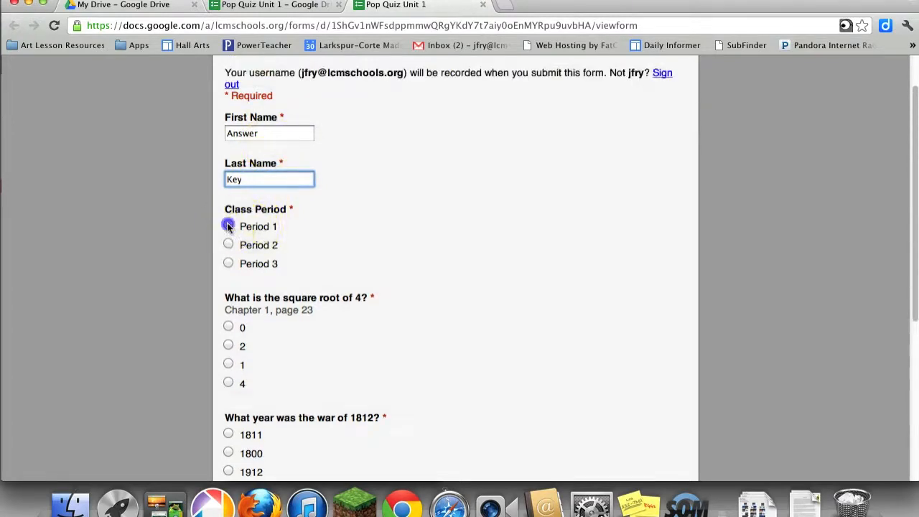
- Answer the square root question with 2 and the war of 1812 question with 1812
scroll(350, 290, down, 2)
scroll(350, 290, down, 1)
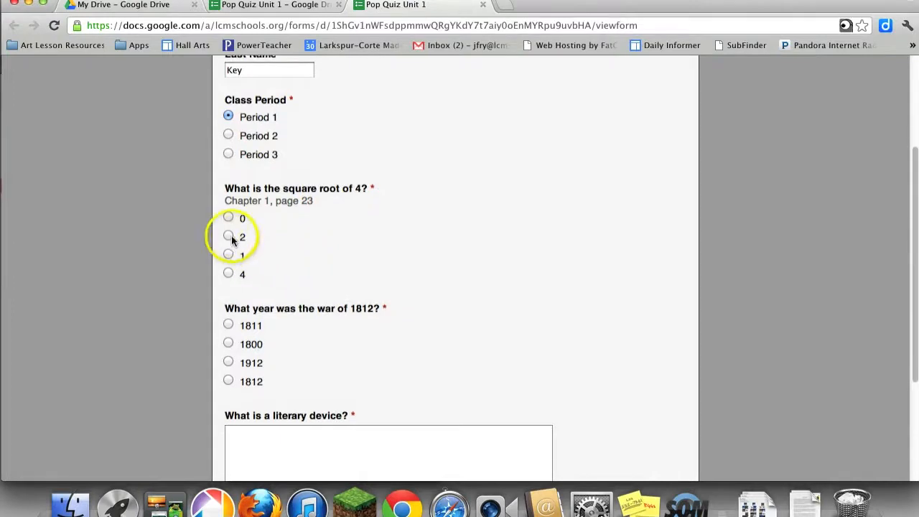
click(229, 237)
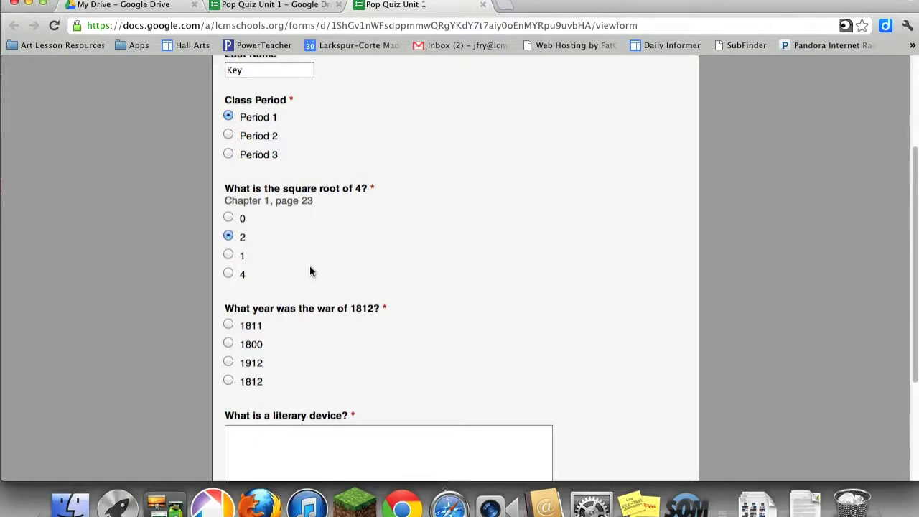
scroll(310, 272, down, 2)
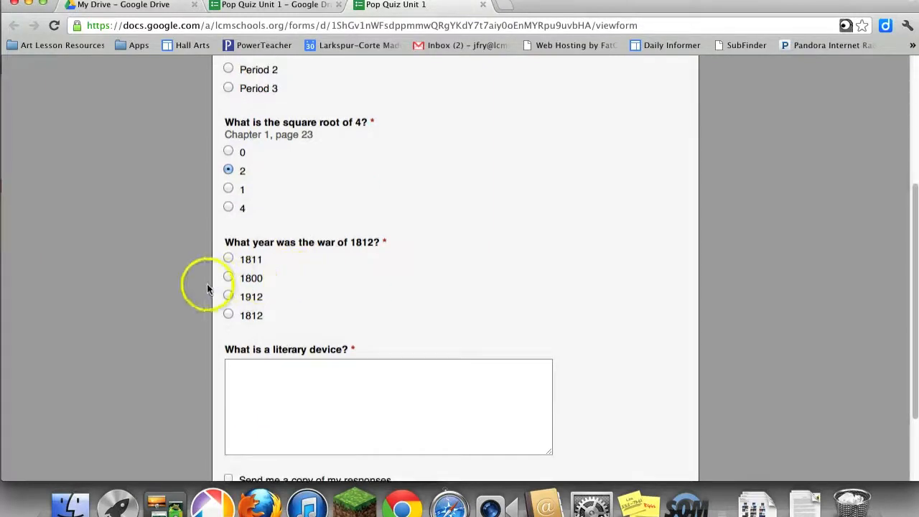
click(228, 314)
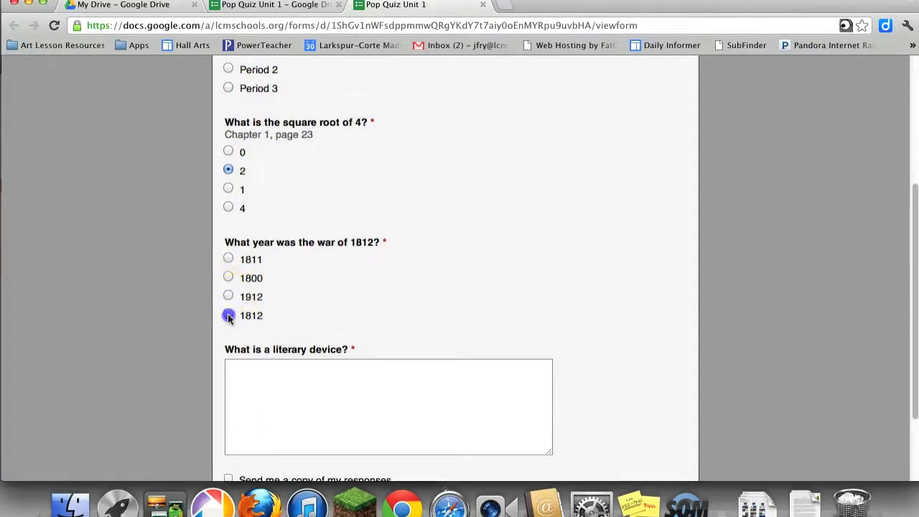
- Answer the literary device question with "A literary device is a super cool way to get readers excited about a story." and submit the form
scroll(273, 354, down, 2)
click(272, 338)
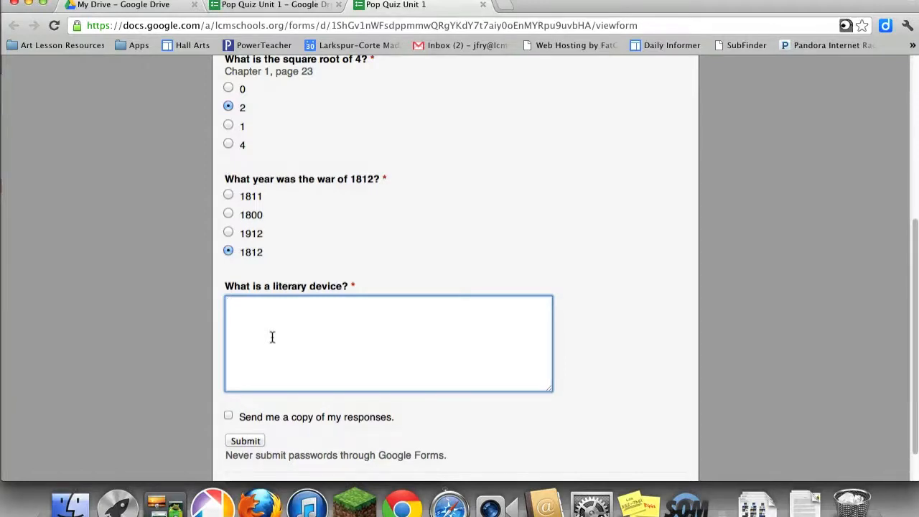
text(A literary device is a super cool way to get readers excited about a story.)
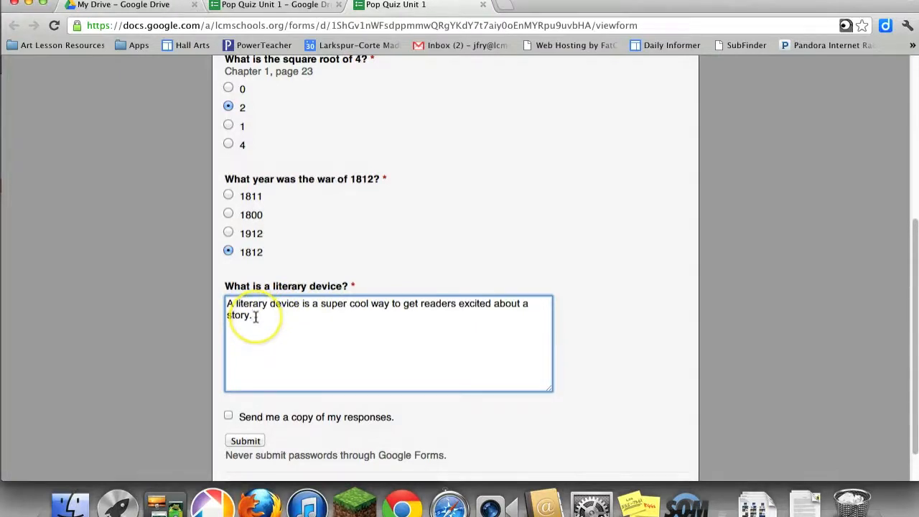
scroll(256, 338, down, 2)
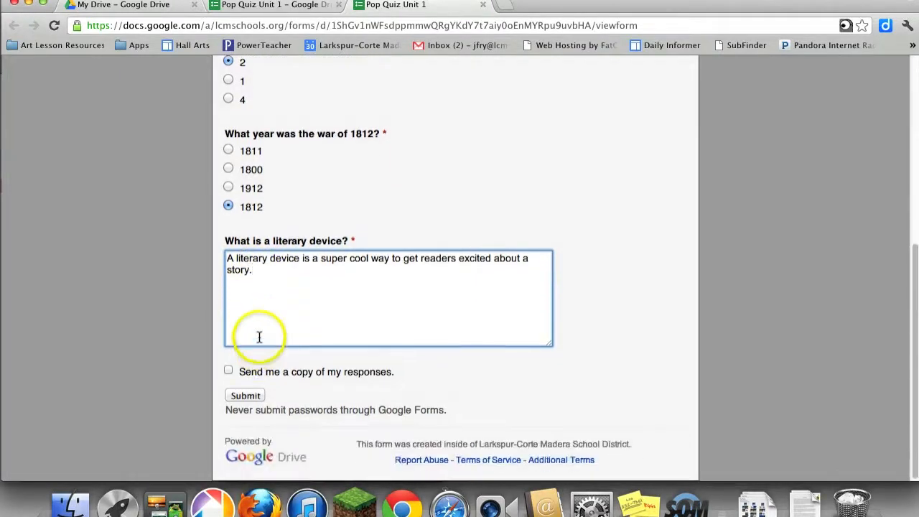
click(245, 396)
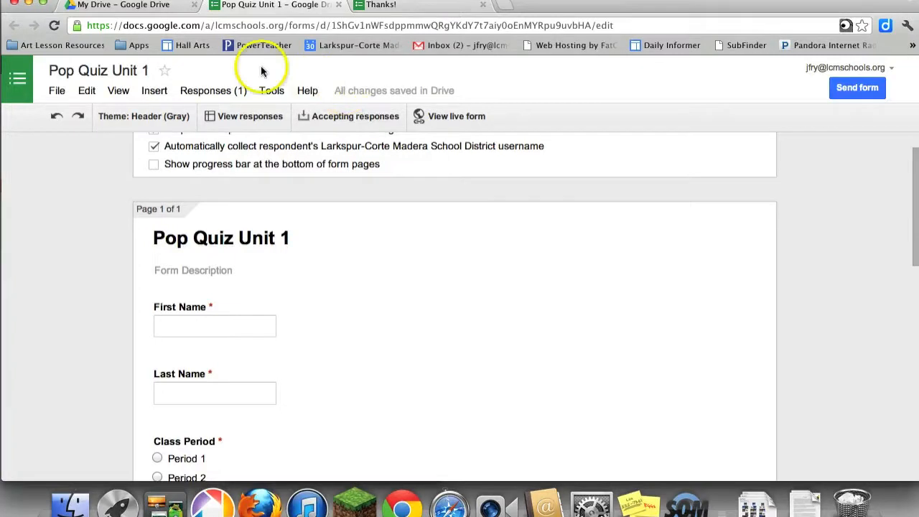
click(220, 93)
click(217, 91)
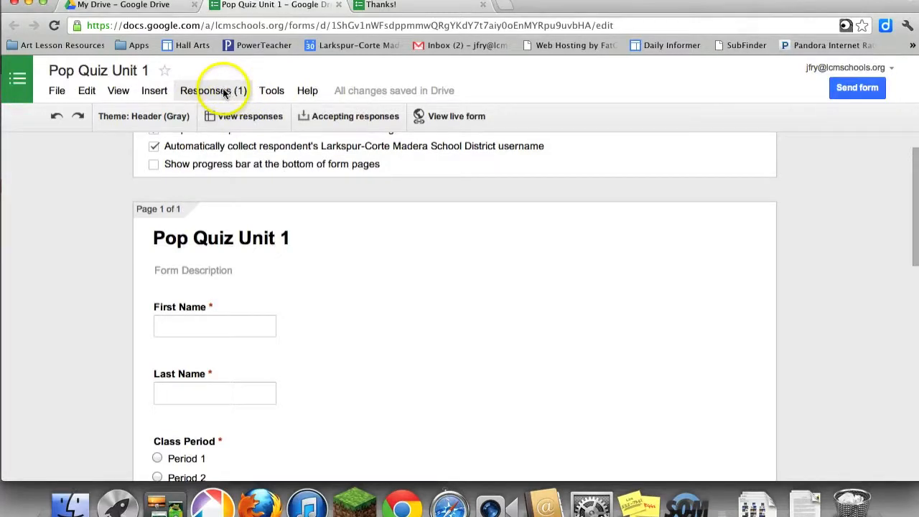
click(219, 91)
click(216, 90)
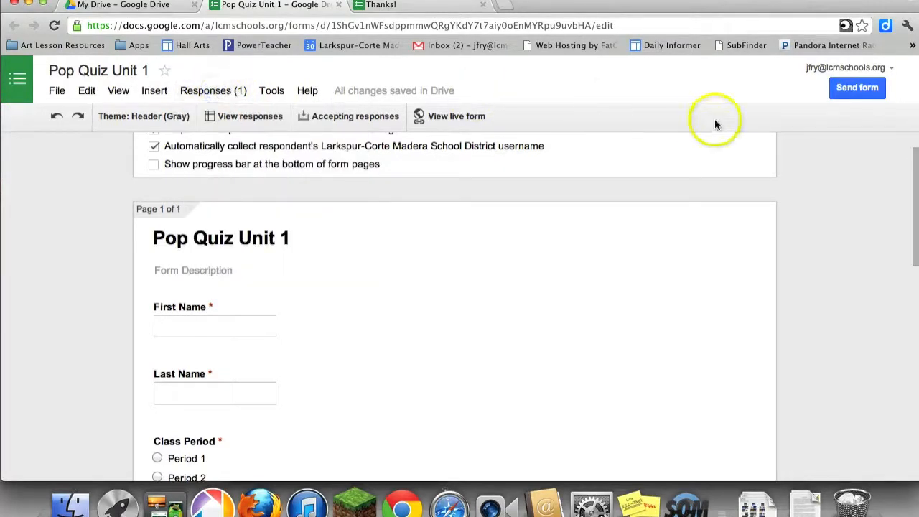
- Start sending the form by email from the form editor and enter the form owner's own email address as the recipient
click(842, 95)
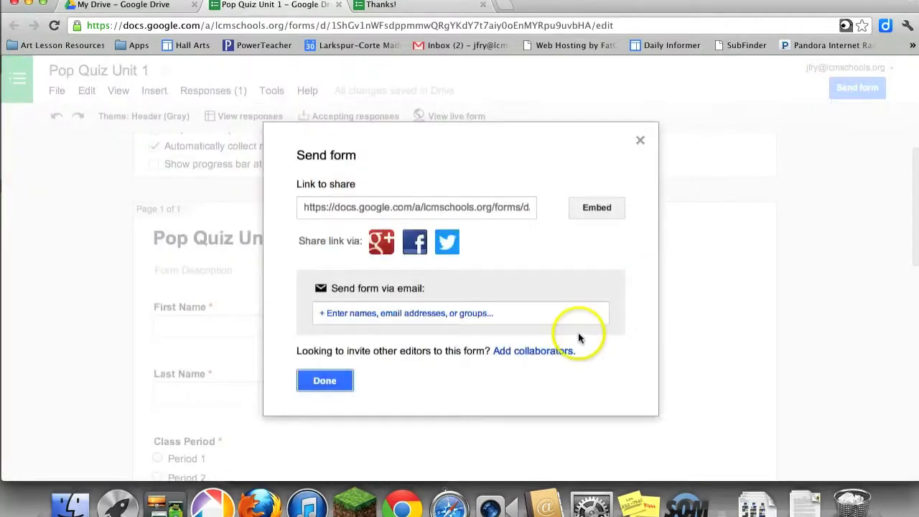
click(544, 313)
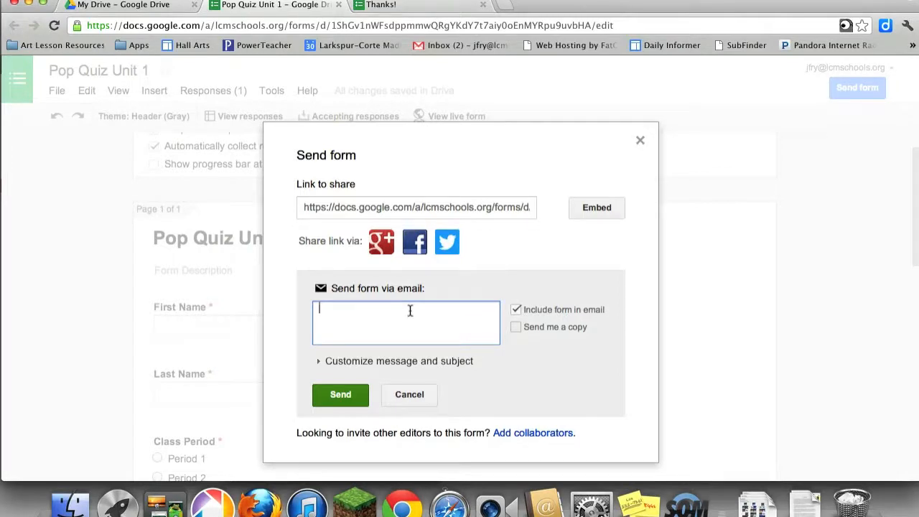
text(5th)
drag(410, 310, 306, 304)
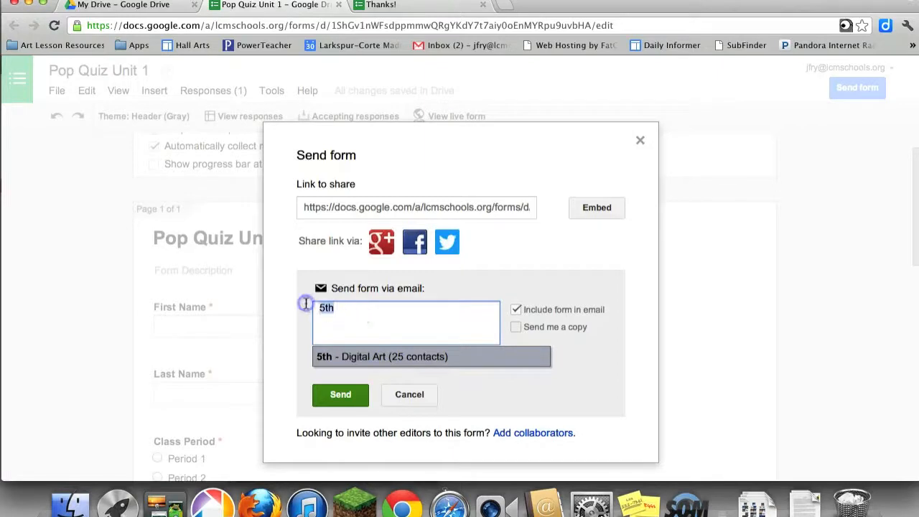
text(jfry)
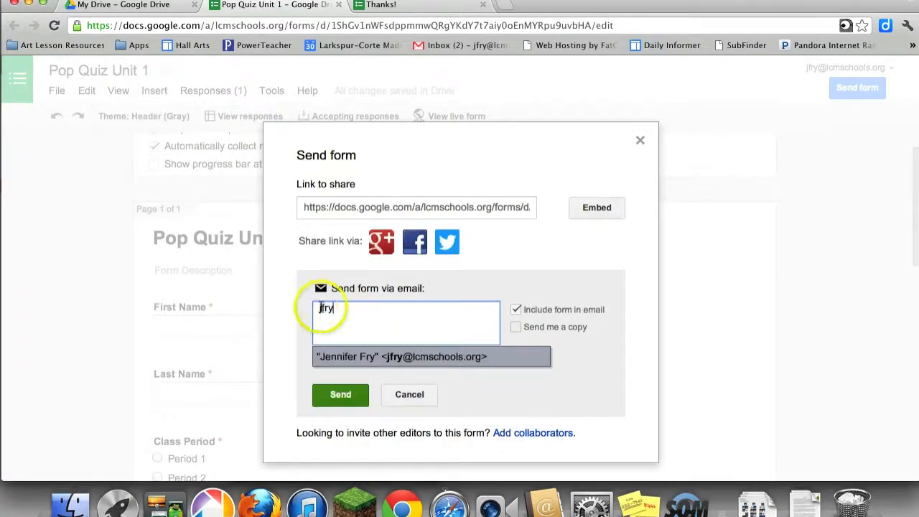
click(377, 352)
click(343, 395)
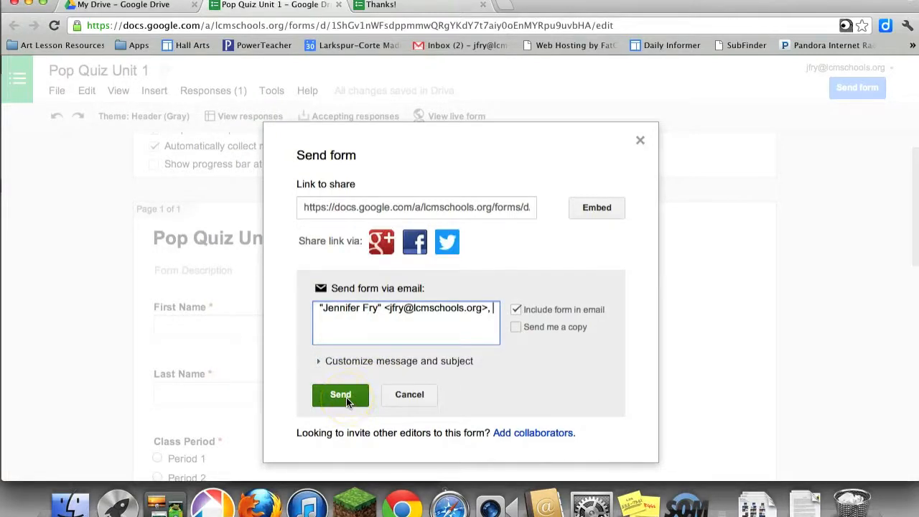
- Disable including the form in the email and send the invitation without a custom message
click(516, 310)
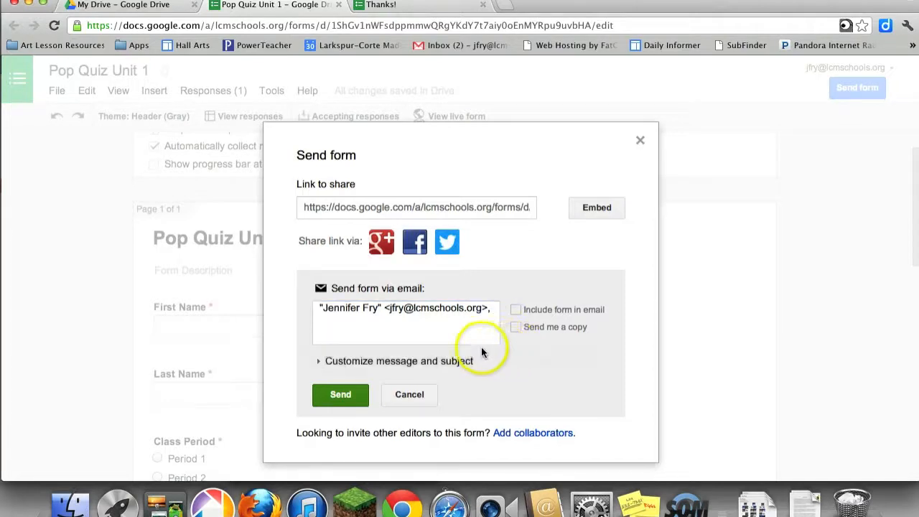
click(343, 361)
click(343, 361)
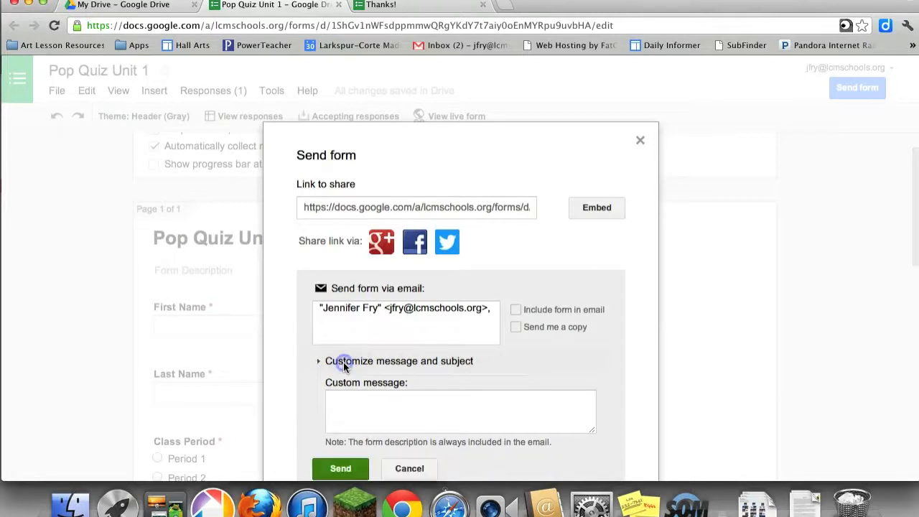
click(352, 394)
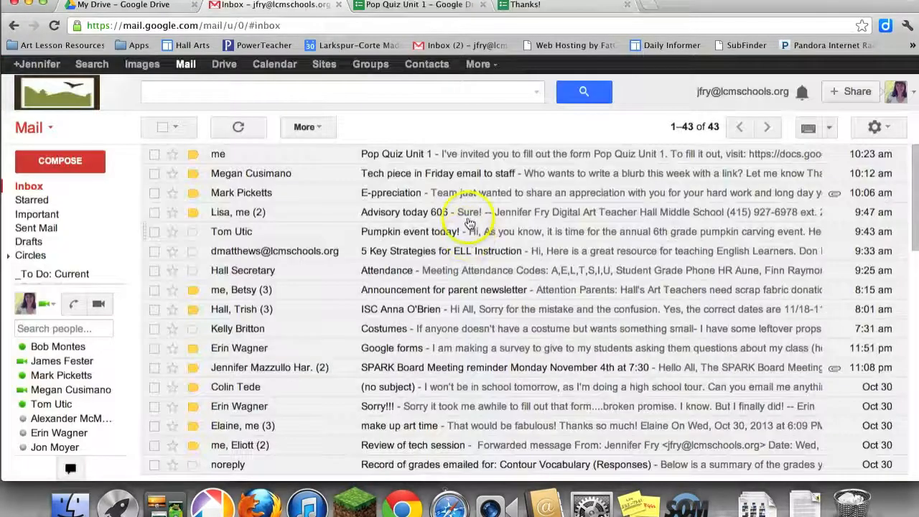
- Open the received "Pop Quiz Unit 1" email in the Gmail inbox and follow its link to the form
click(432, 159)
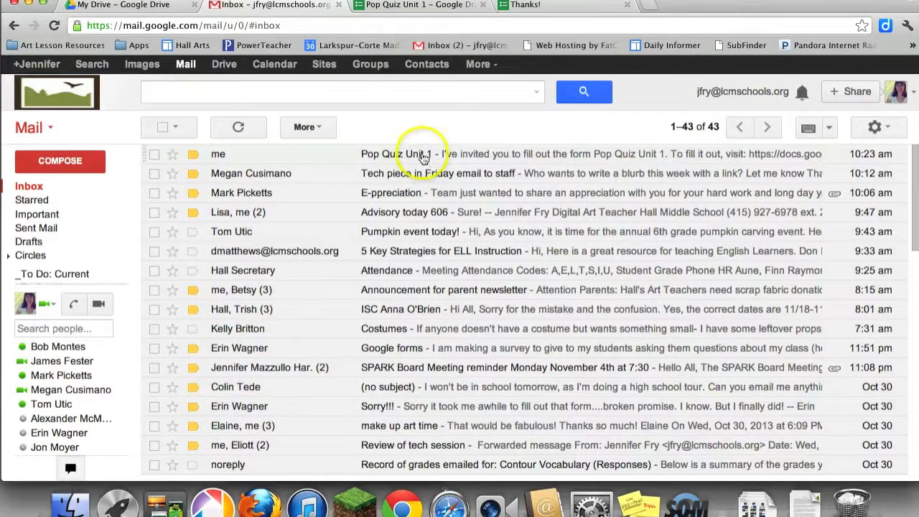
click(421, 155)
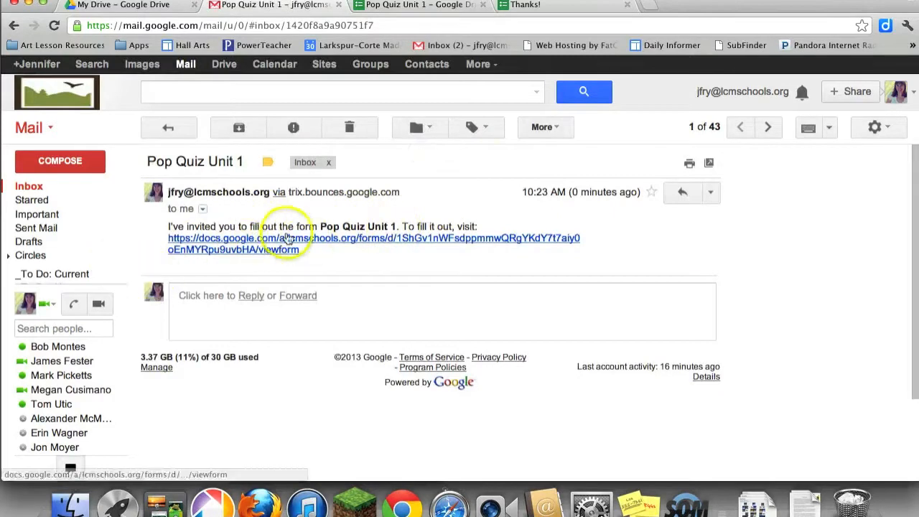
click(410, 242)
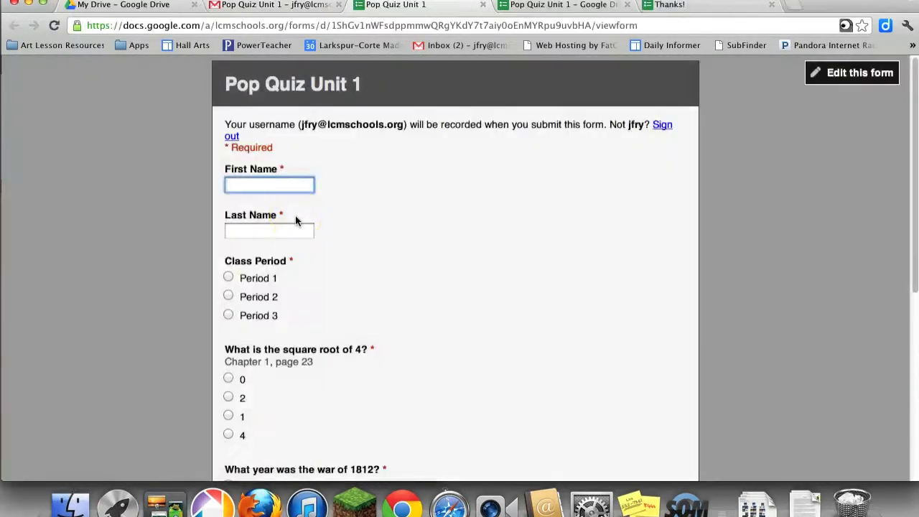
- Fill in the respondent's first name and last name in the quiz form
text(Jennifer)
key(Tab)
text(Fry)
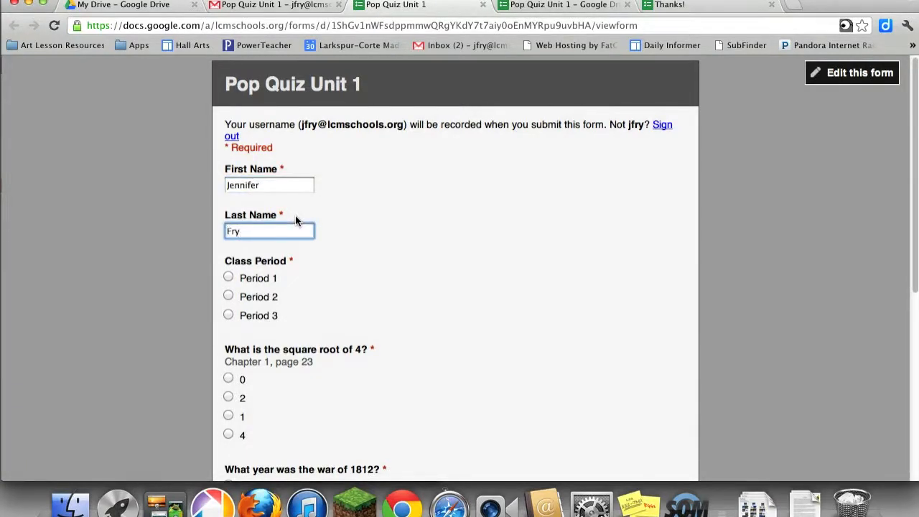
- Answer Period 2 for Class Period, 4 for the square root question and 1811 for the war of 1812 question
click(376, 122)
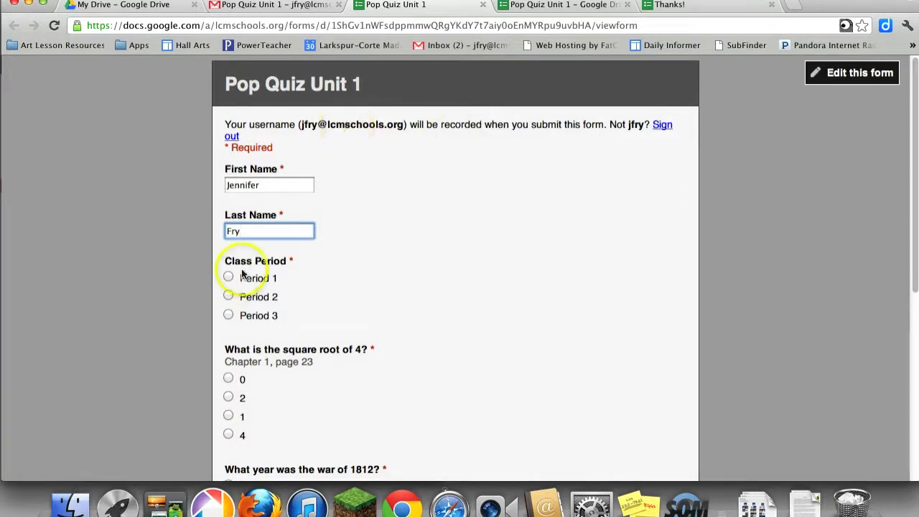
click(229, 296)
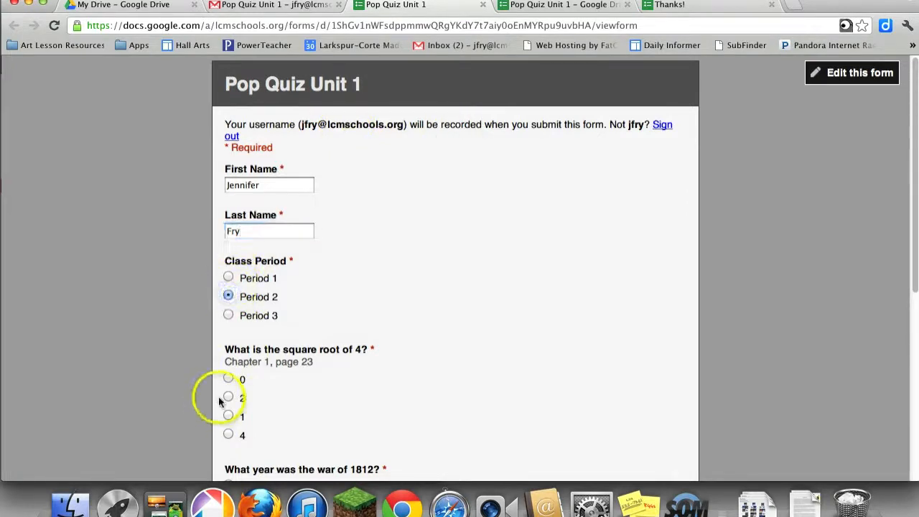
click(228, 435)
scroll(278, 416, down, 5)
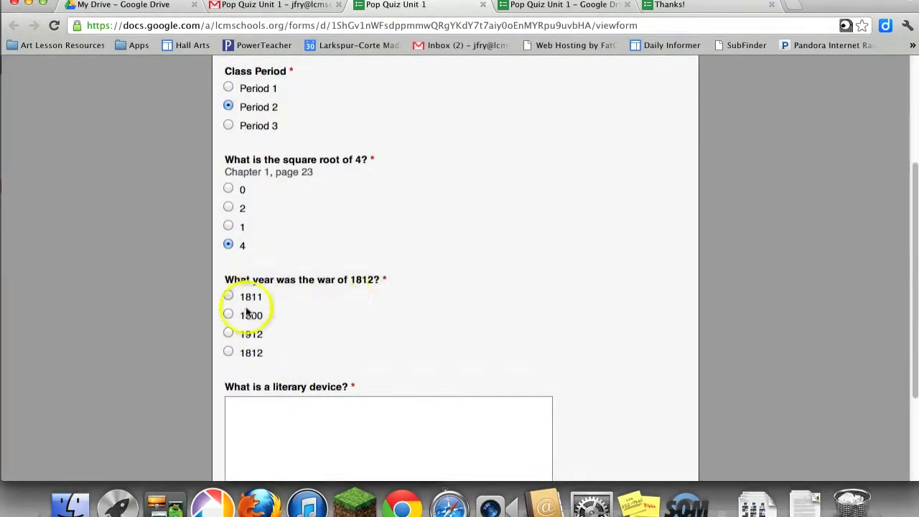
click(228, 296)
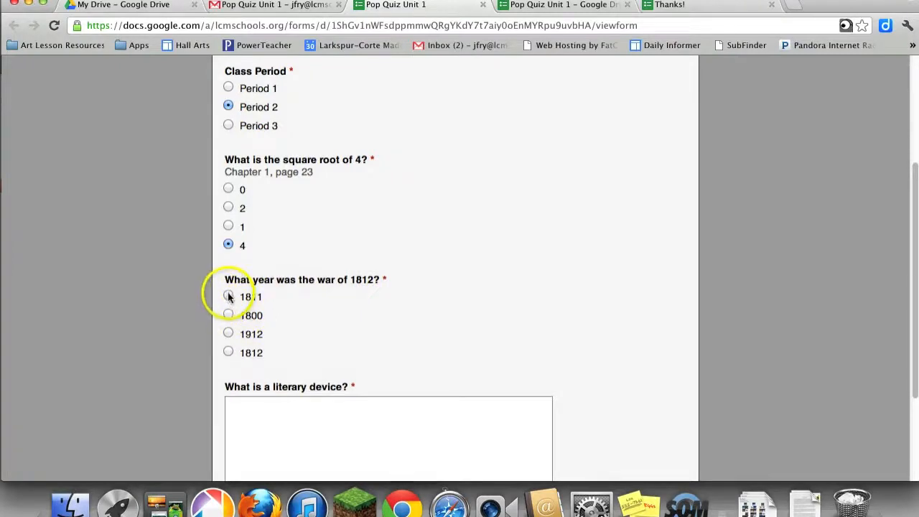
- Answer the literary device question with "Stuff and things" and submit the quiz
click(279, 421)
text(Stuff an)
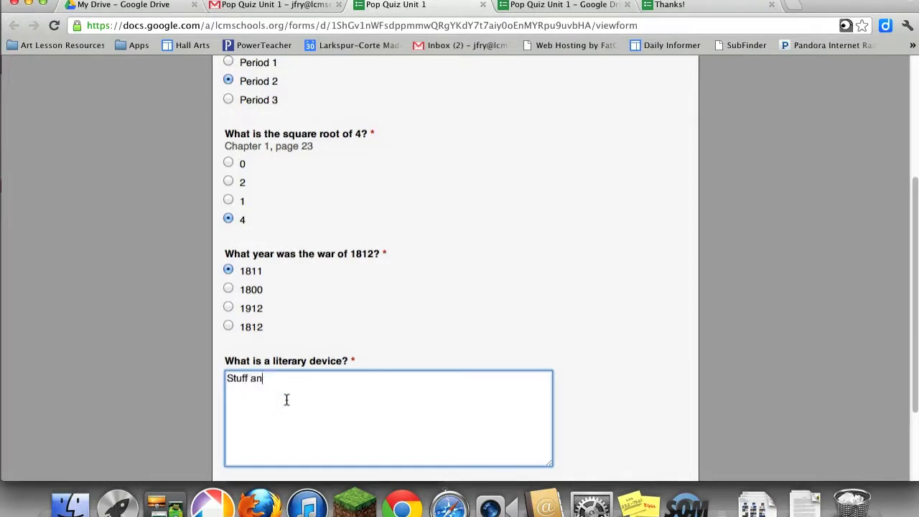
text(d things)
click(281, 380)
scroll(281, 379, down, 3)
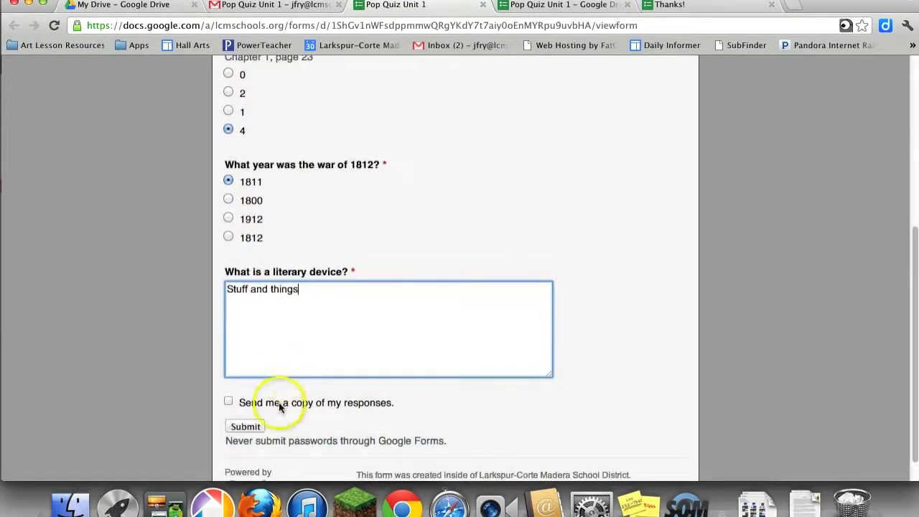
click(248, 428)
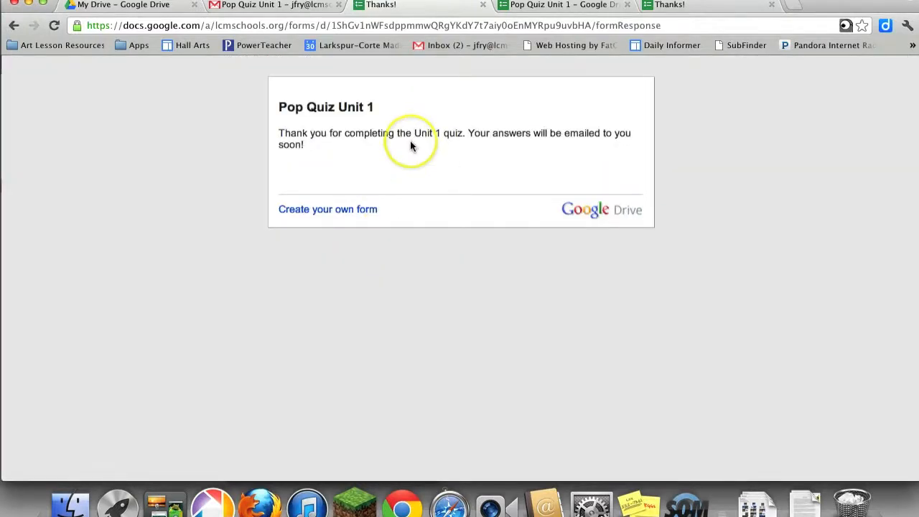
- Close the submission confirmation page and open the quiz's response spreadsheet from the form editor
key(super+w)
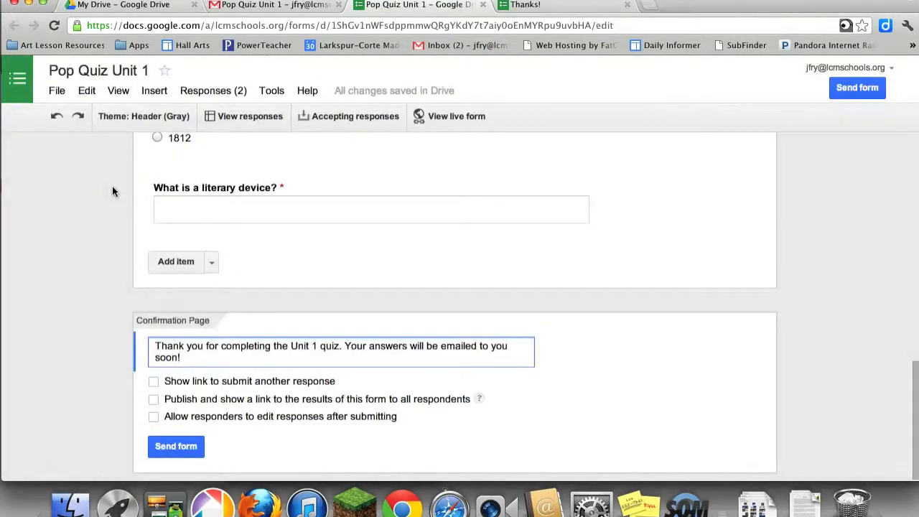
click(113, 192)
scroll(115, 195, up, 3)
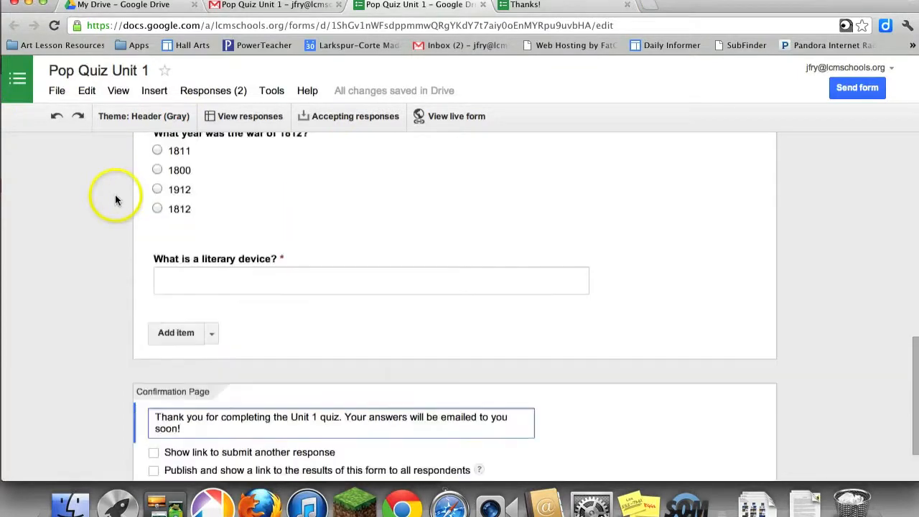
scroll(115, 194, up, 10)
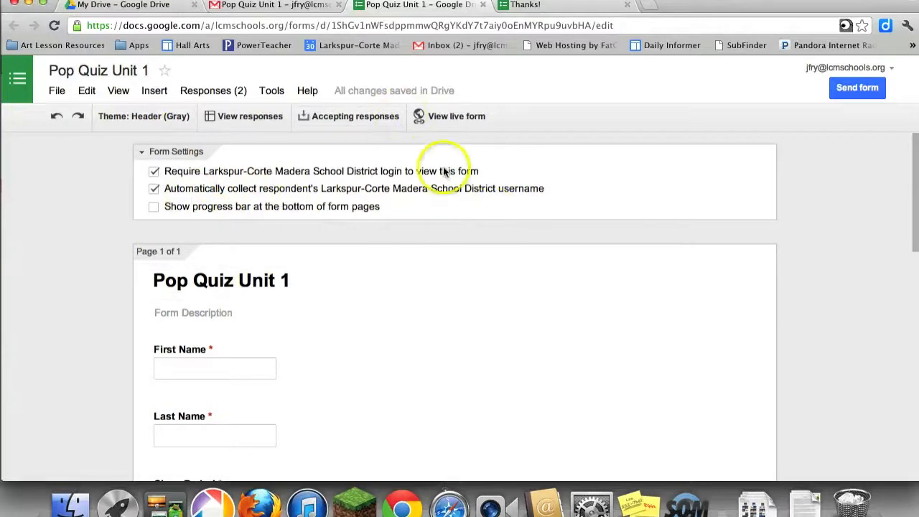
click(235, 118)
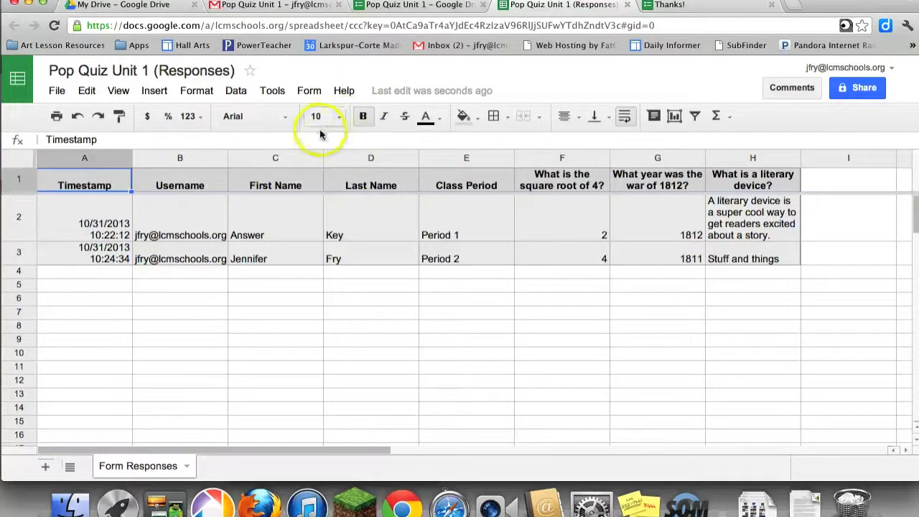
- Open the Script Gallery from the response spreadsheet and search it for "flubaroo"
click(147, 95)
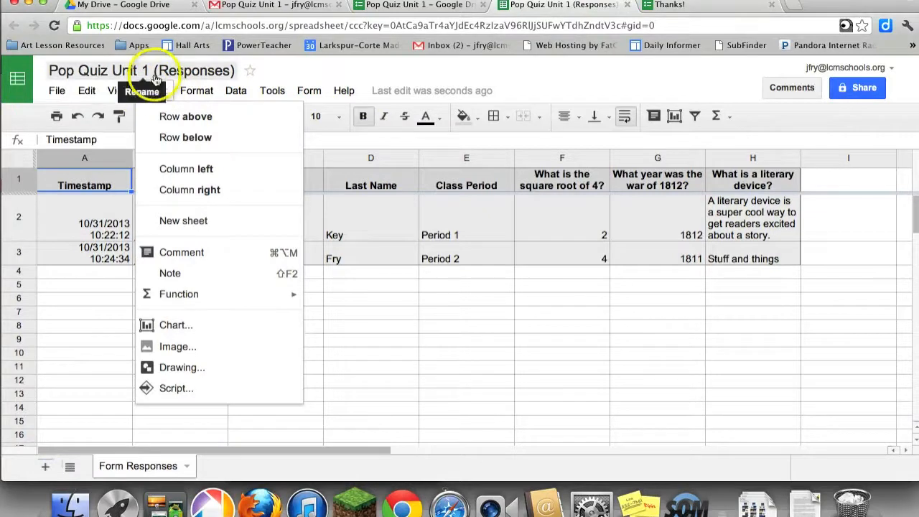
click(181, 389)
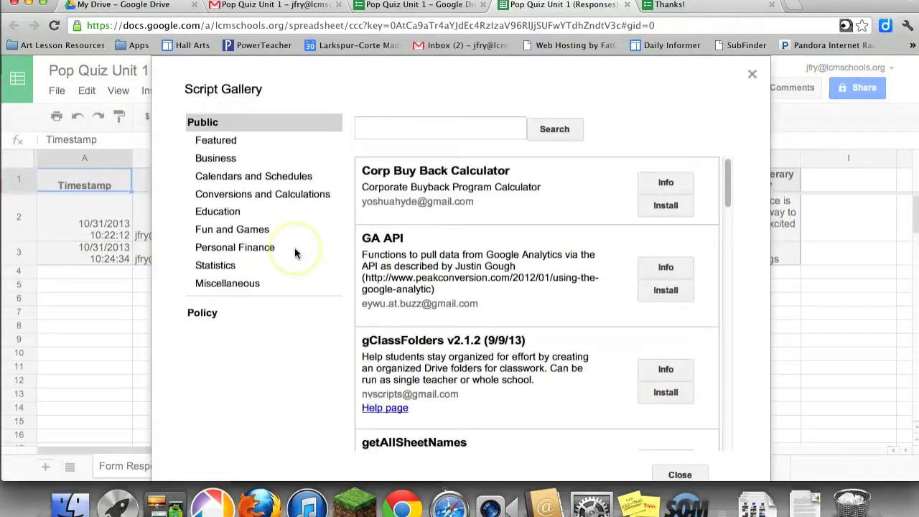
click(369, 130)
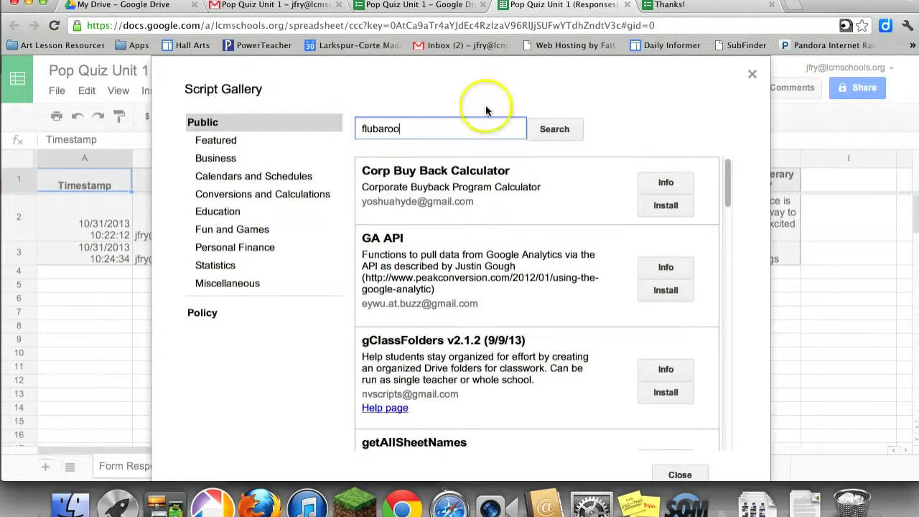
click(542, 129)
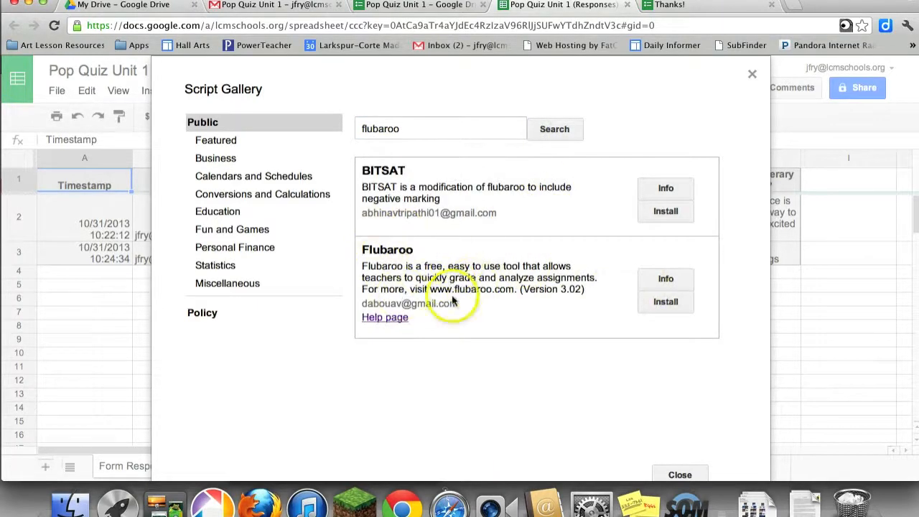
- Install the Flubaroo script, accept its requested permissions and close the Script Gallery
click(664, 302)
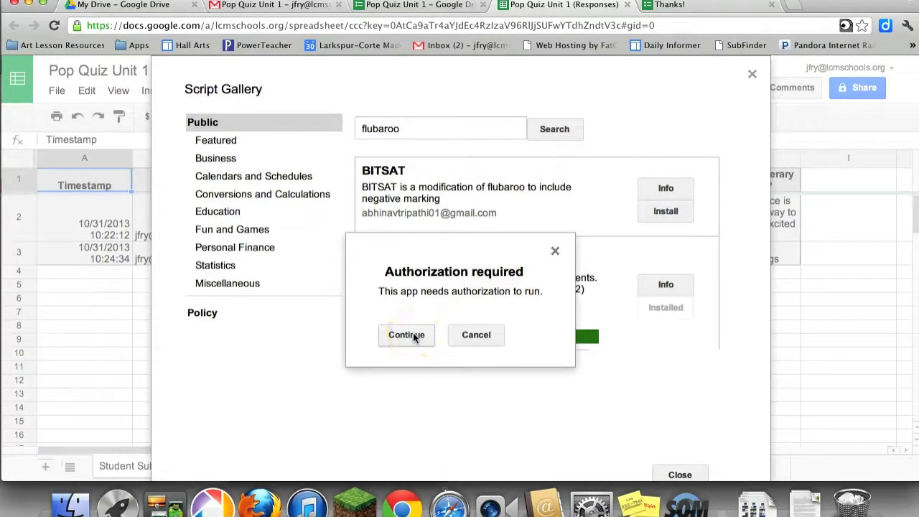
click(413, 335)
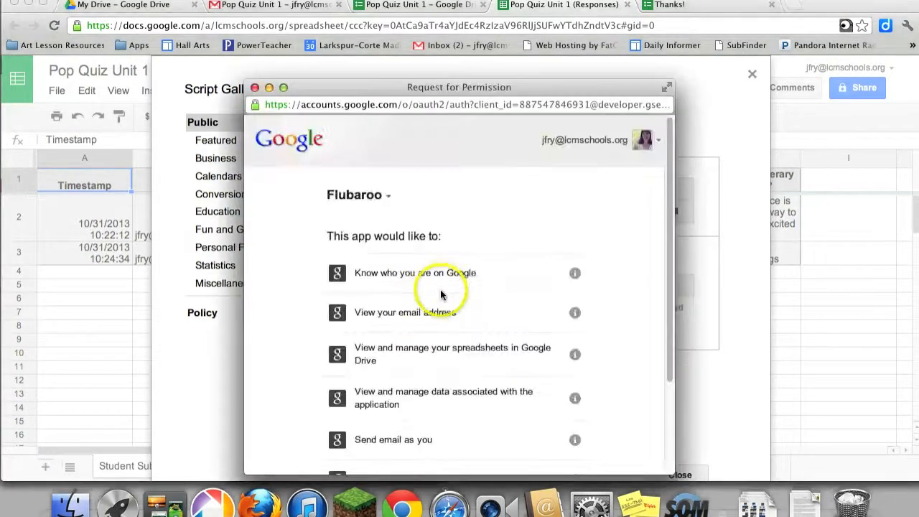
scroll(440, 293, down, 3)
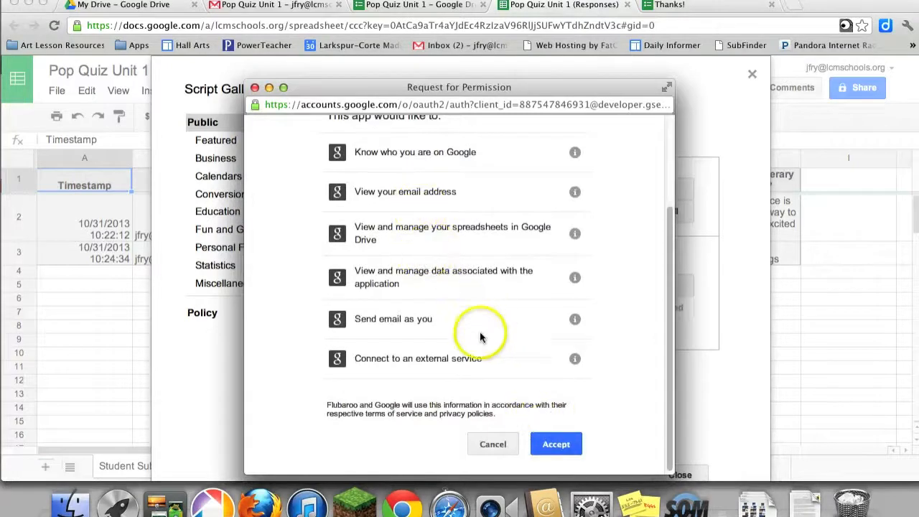
click(557, 443)
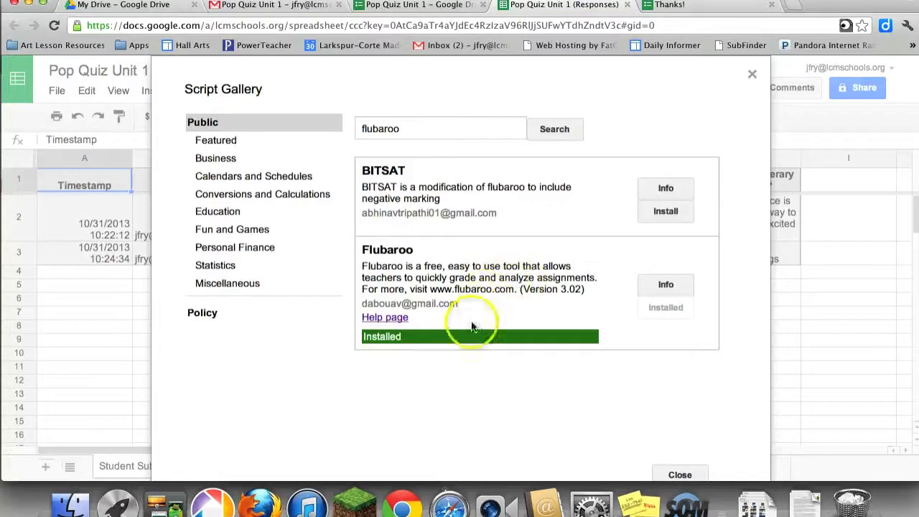
click(750, 76)
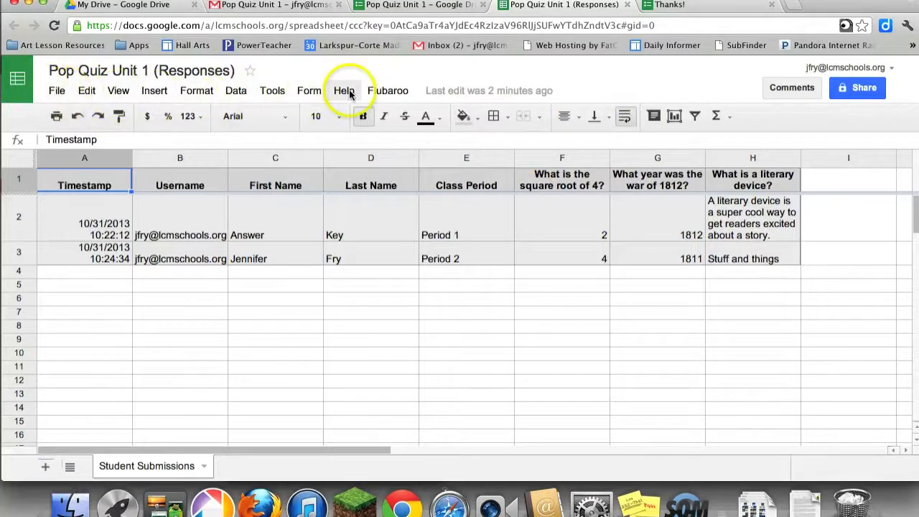
- Start grading the assignment with Flubaroo and keep Class Period set to Identifies Student
click(391, 91)
click(406, 120)
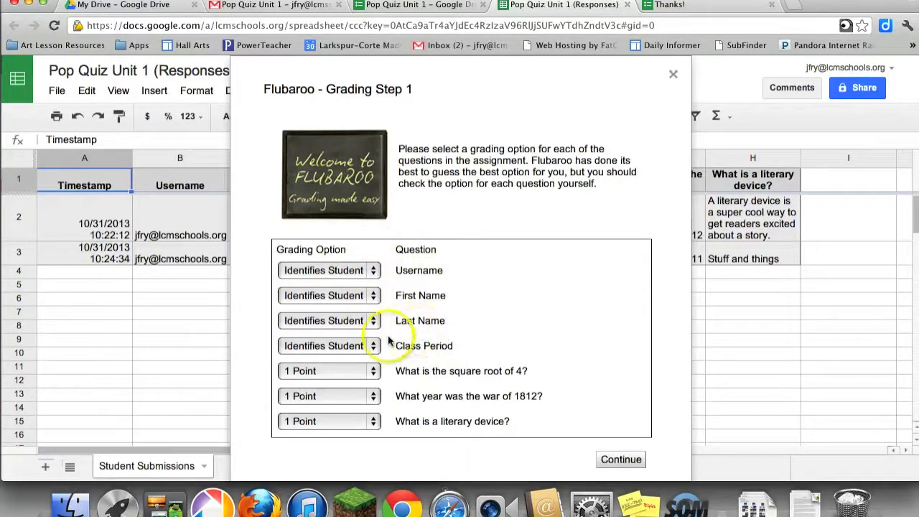
click(366, 348)
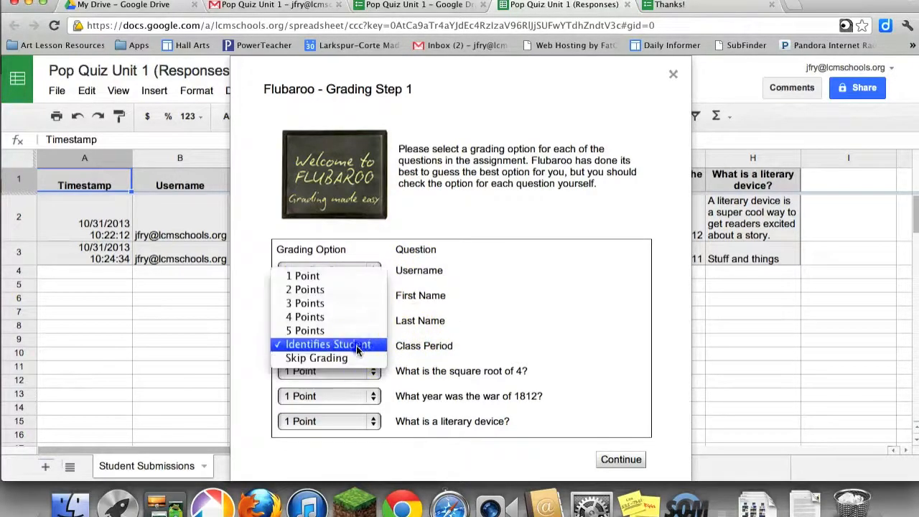
click(356, 346)
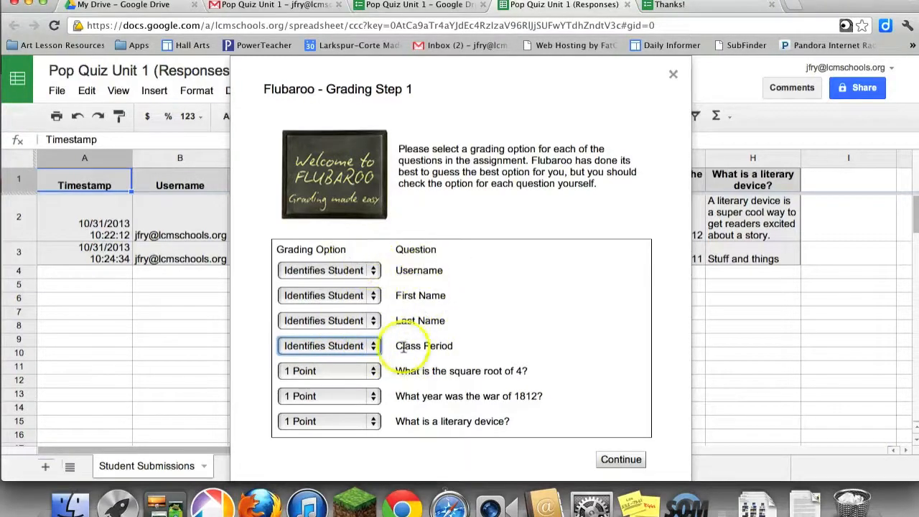
- Set the grading option to 5 Points for both the square root question and the war of 1812 question
click(321, 377)
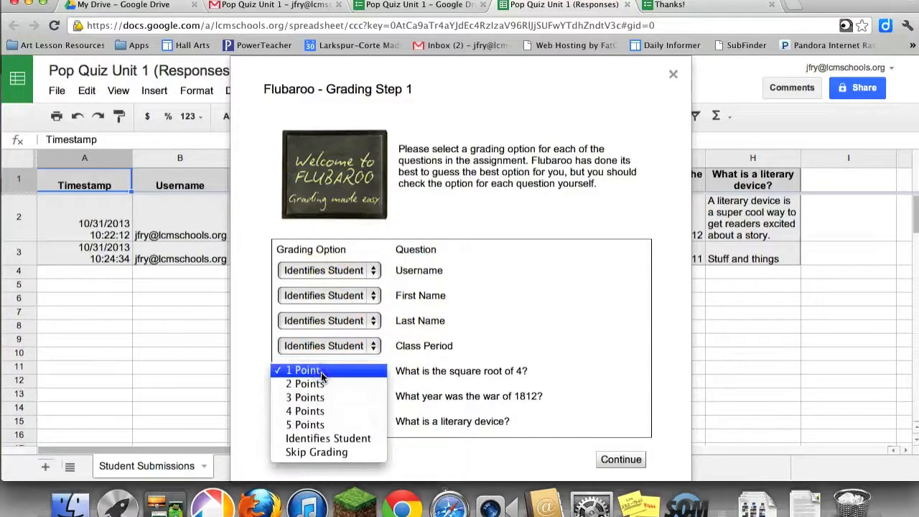
click(321, 411)
click(324, 371)
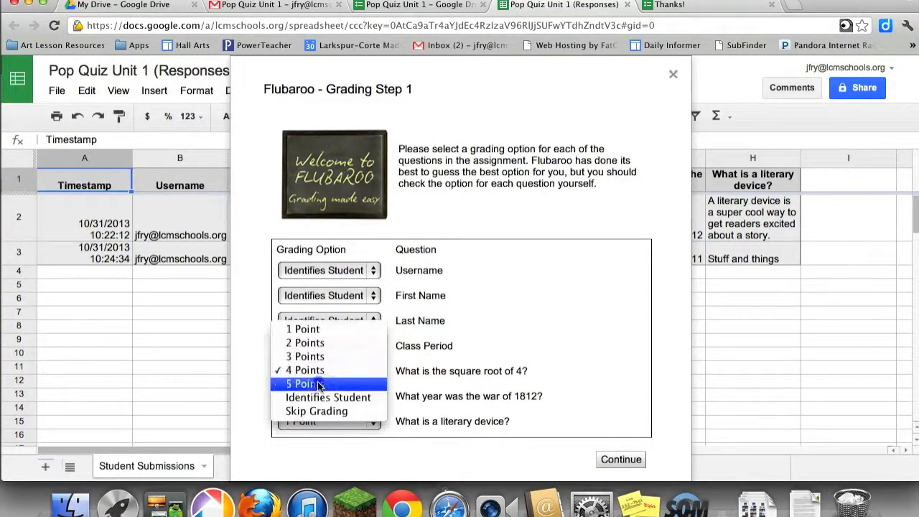
click(320, 382)
click(351, 397)
click(337, 449)
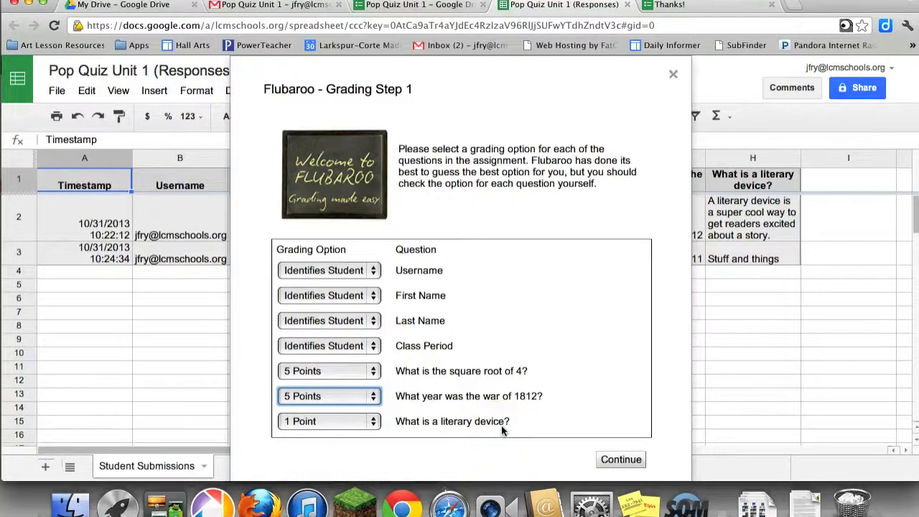
- Set the literary device question to Skip Grading and continue to the second grading step
click(356, 420)
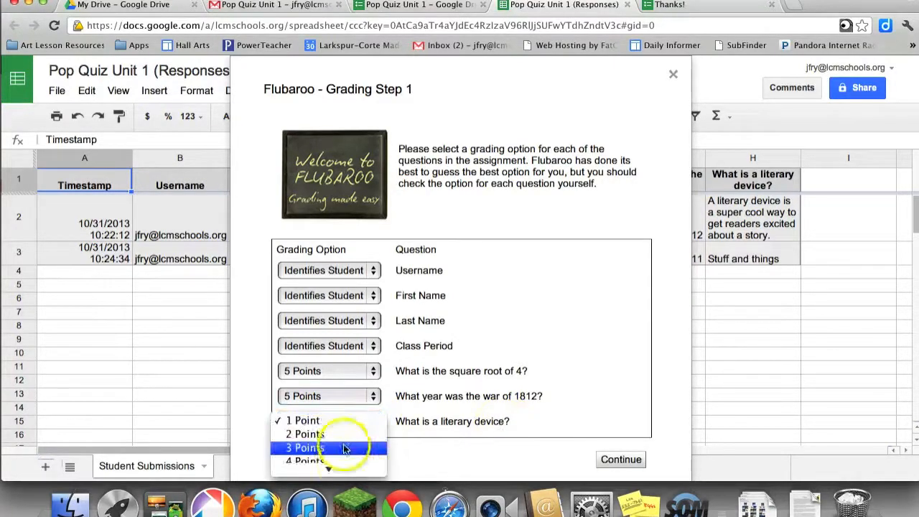
click(333, 464)
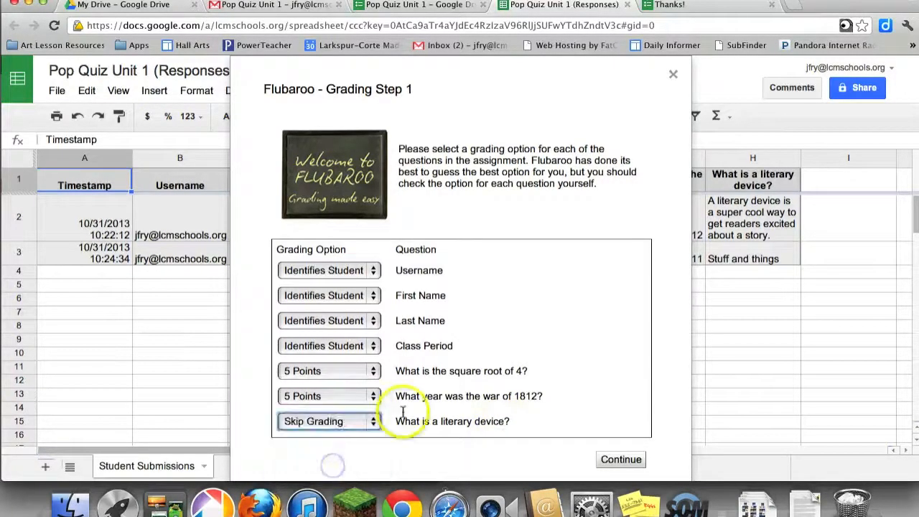
click(619, 460)
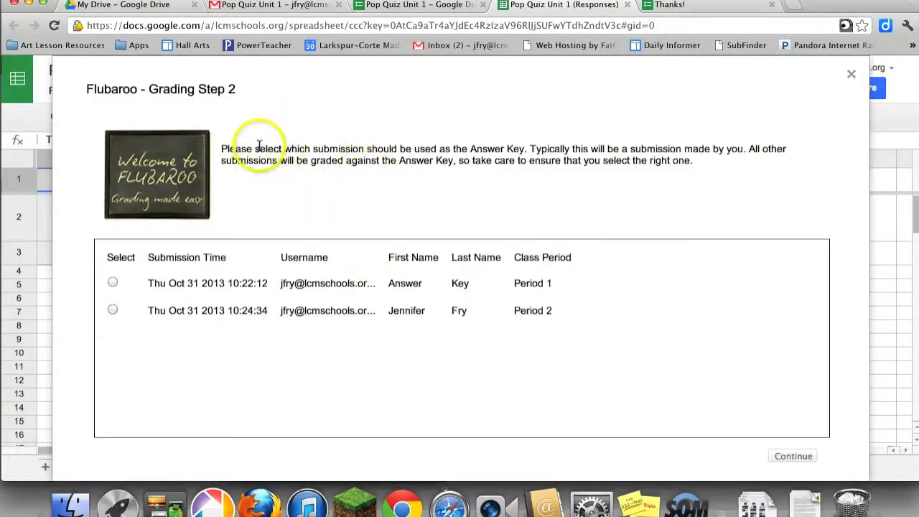
- Use the "Answer Key" submission from Period 1 as the answer key and run the grading
drag(527, 149, 470, 150)
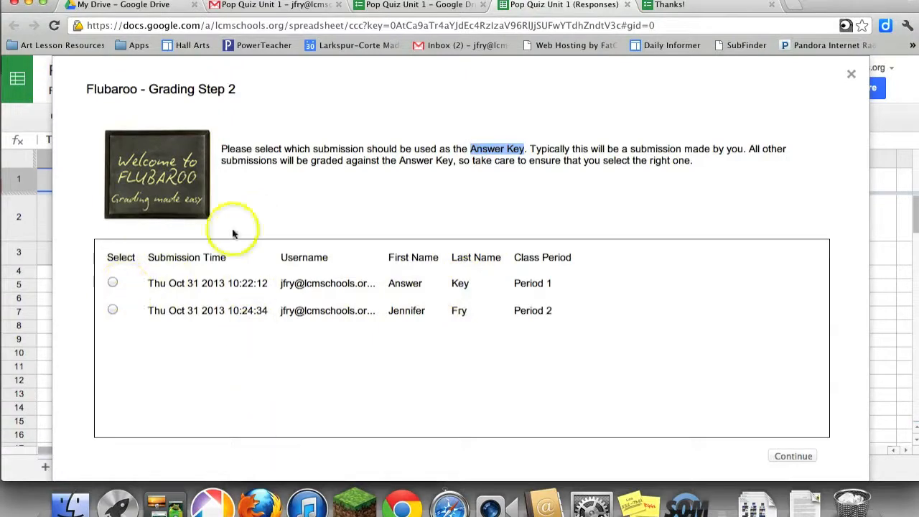
click(113, 283)
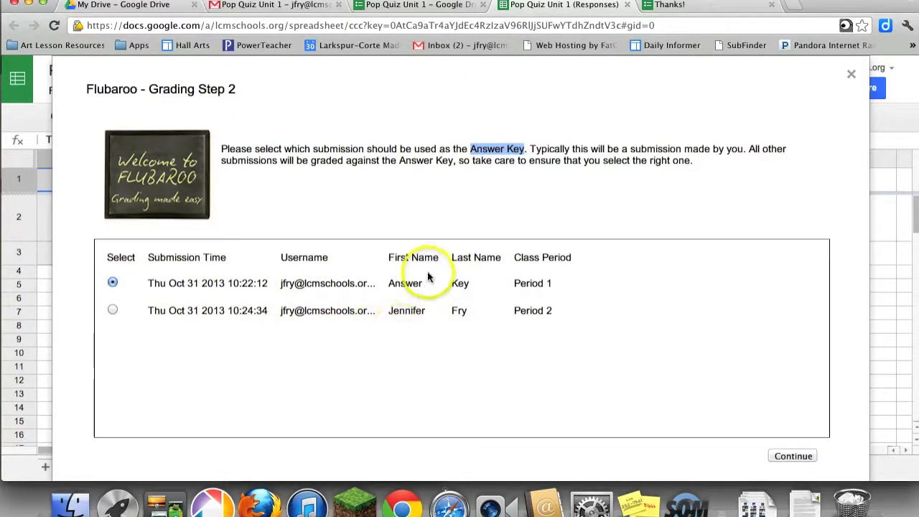
click(788, 457)
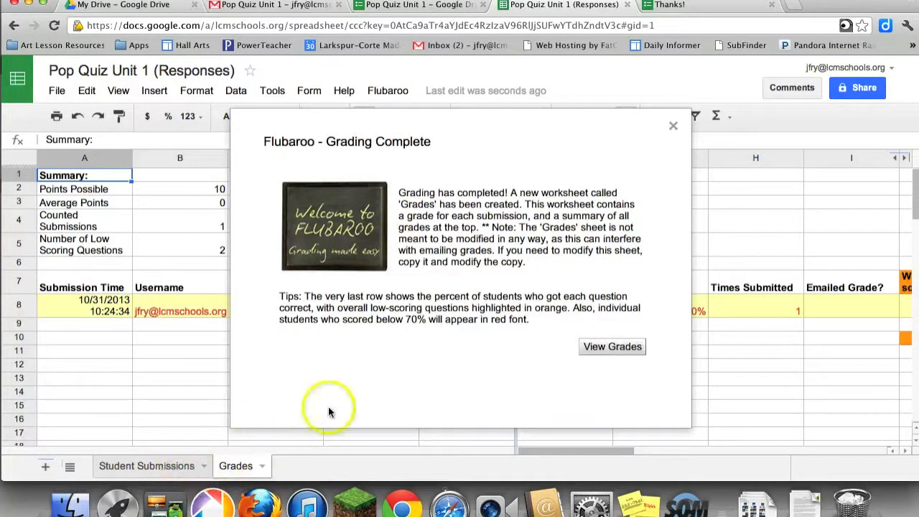
- Dismiss the grading completion dialog and review the total points, percent and per-question scores on the Grades sheet
click(673, 126)
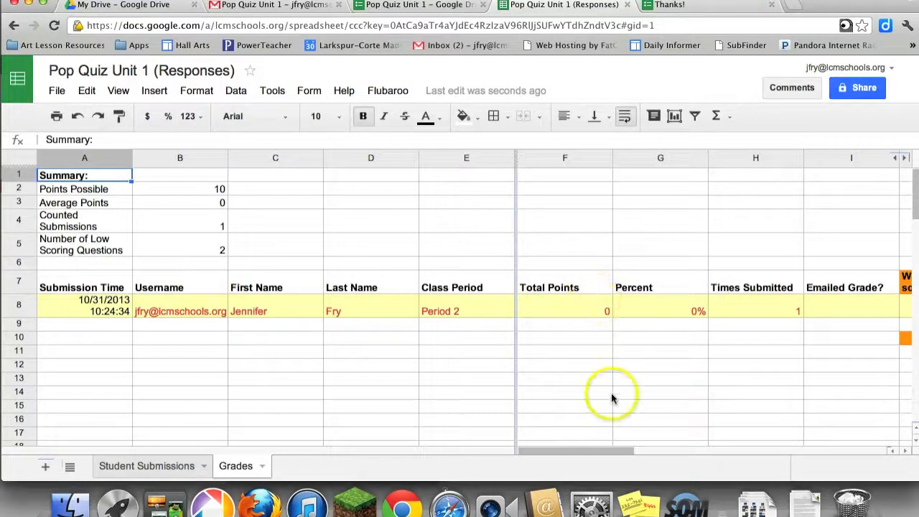
drag(596, 452, 687, 450)
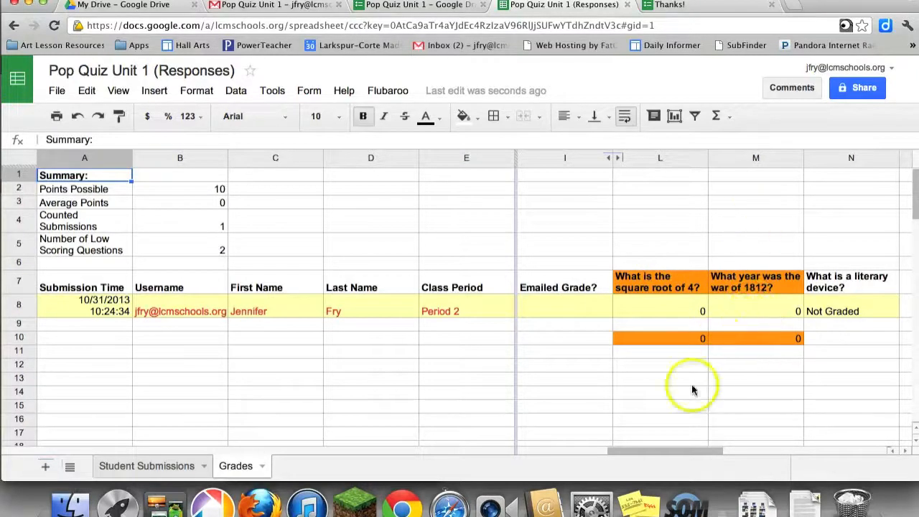
drag(664, 453, 530, 454)
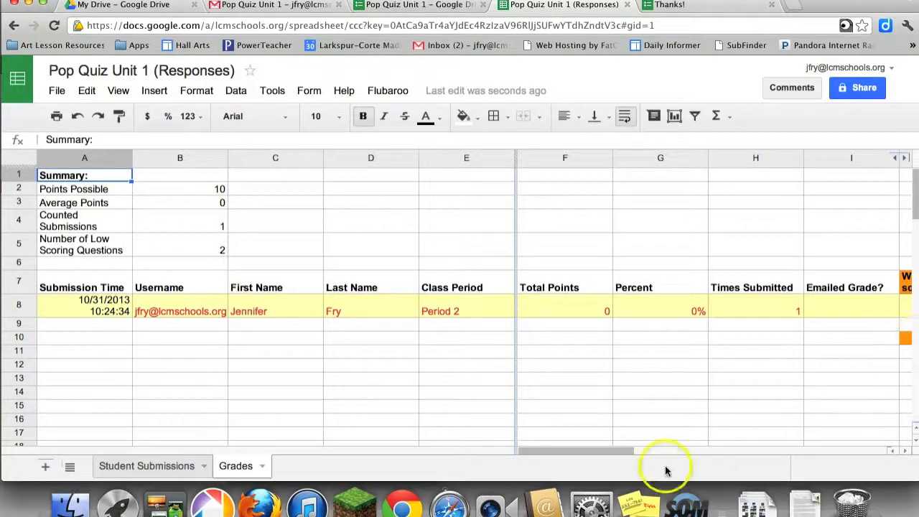
- Enable student feedback editing on the Grades sheet and enter "Study chapter 1, page 23" as the Period 2 student's feedback
drag(625, 455, 524, 452)
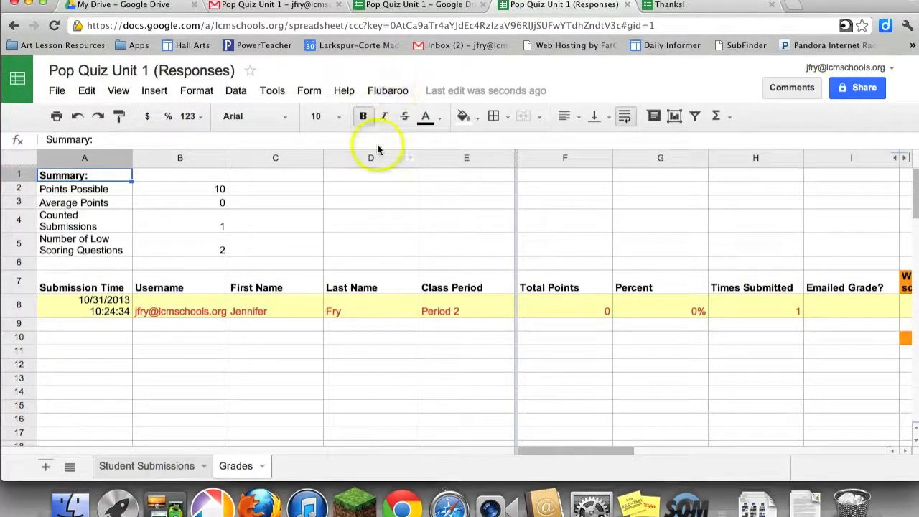
click(382, 93)
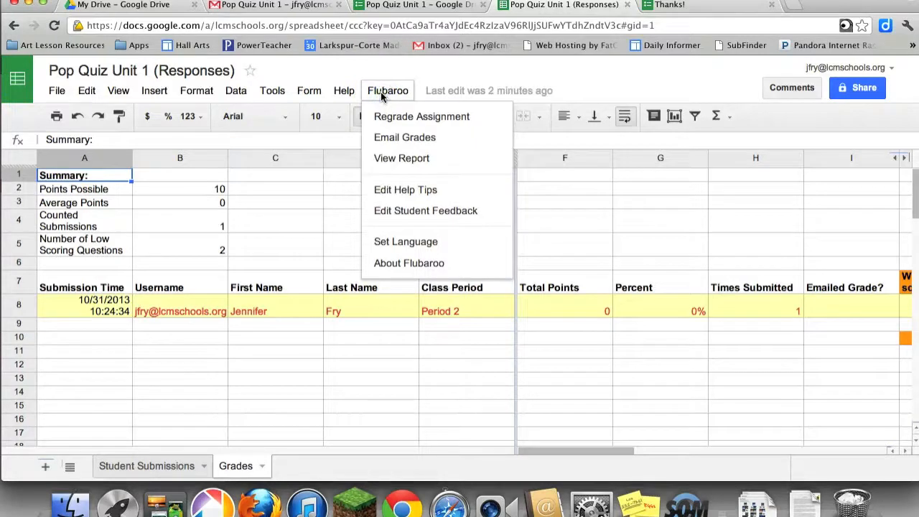
click(394, 212)
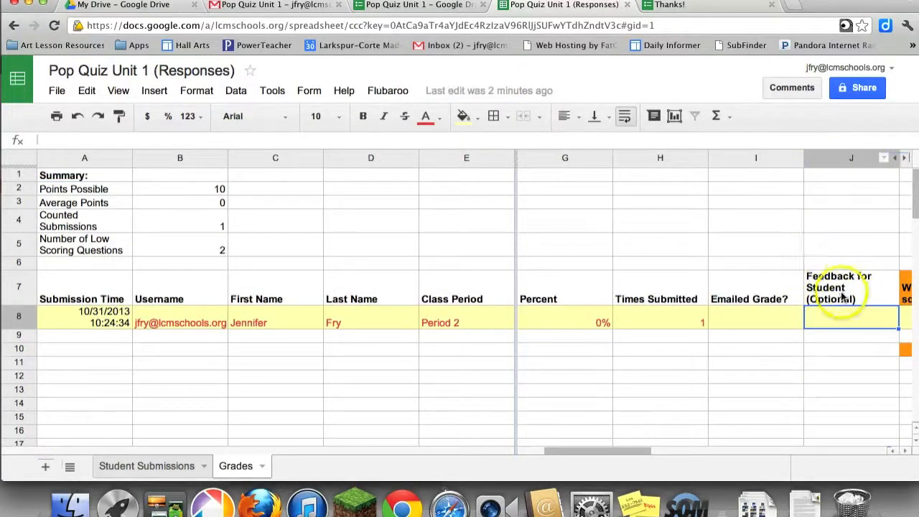
text(Study chapter 1, page 23)
key(Return)
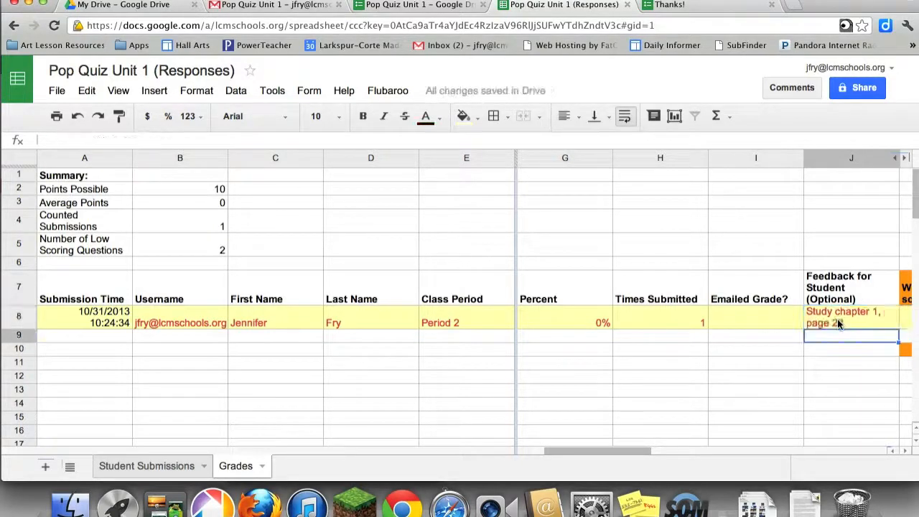
- Replace the Period 2 student's feedback with "See me after class."
click(835, 316)
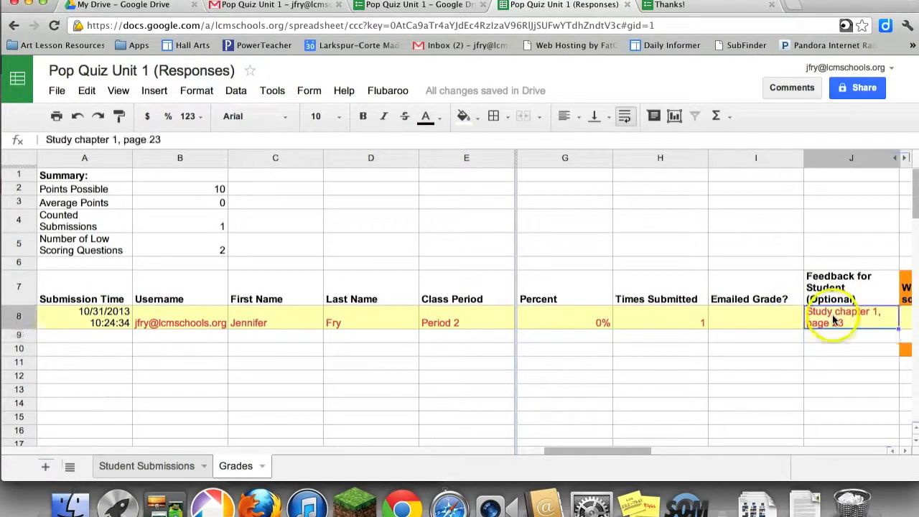
text(See me after class.)
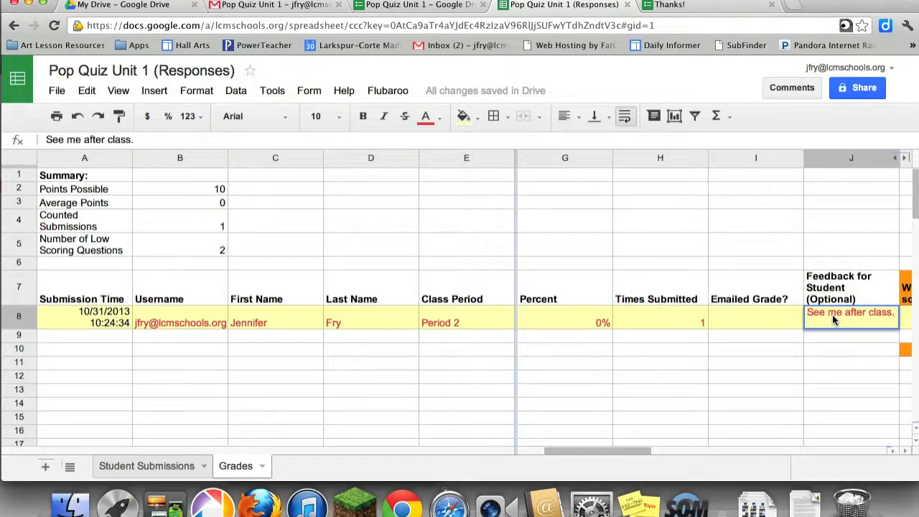
click(831, 334)
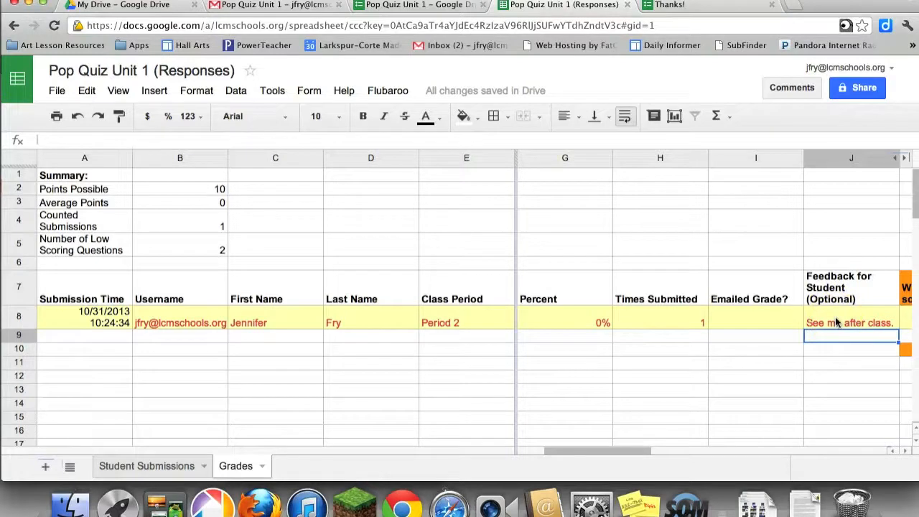
- Enable help tip editing, enter "Study chapter 1, page 23" as the square root question's tip, and return to the Grades sheet
click(390, 91)
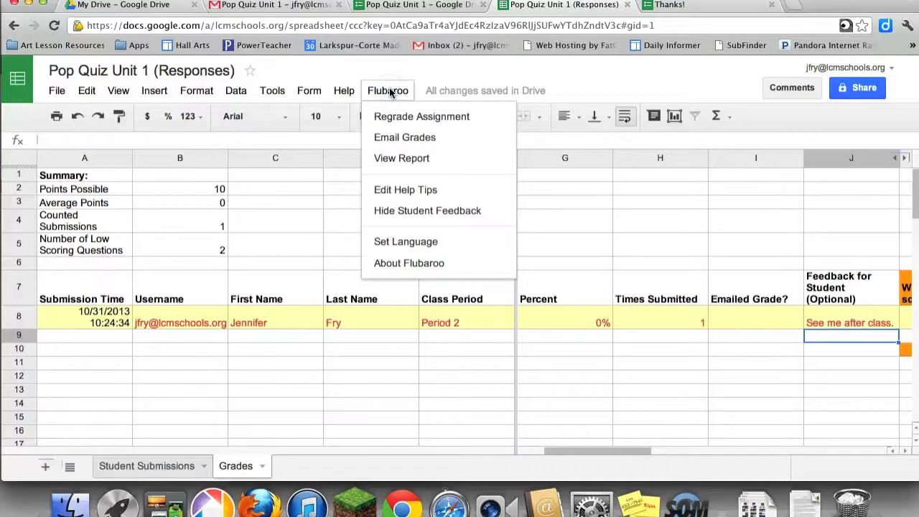
click(407, 193)
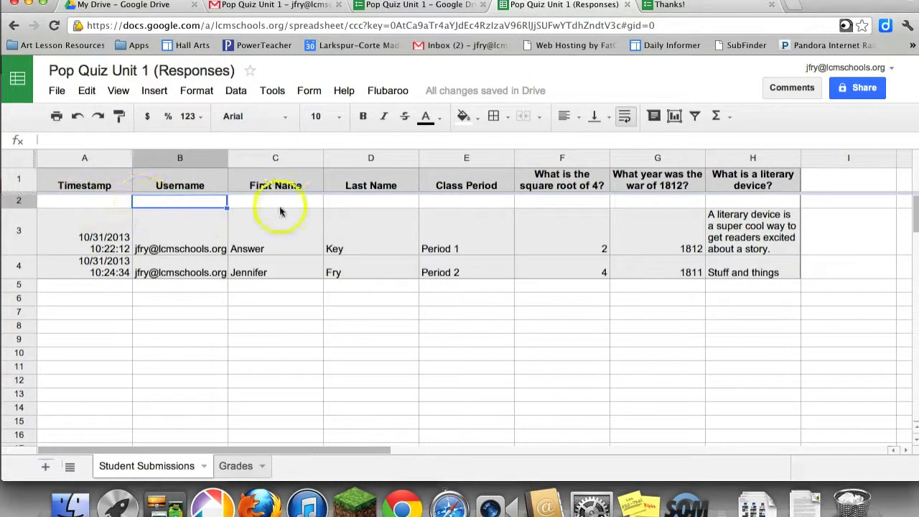
click(567, 199)
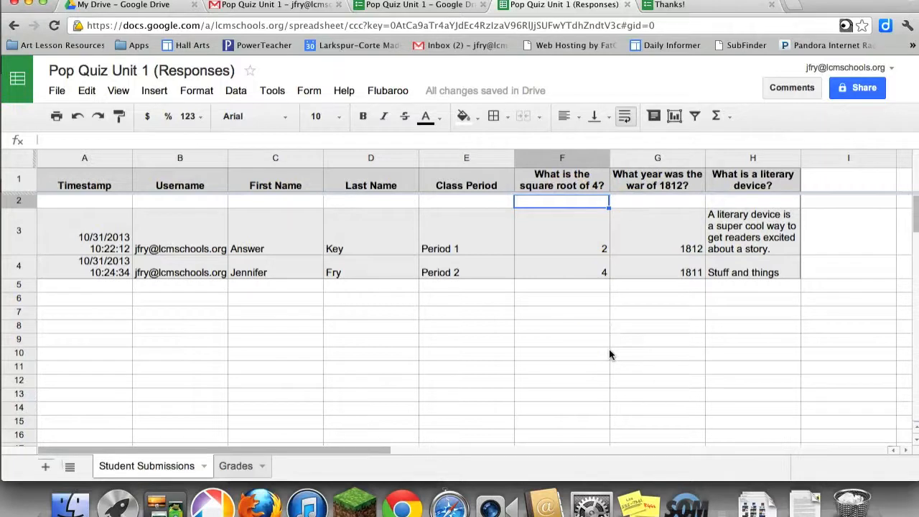
text(Study chaop)
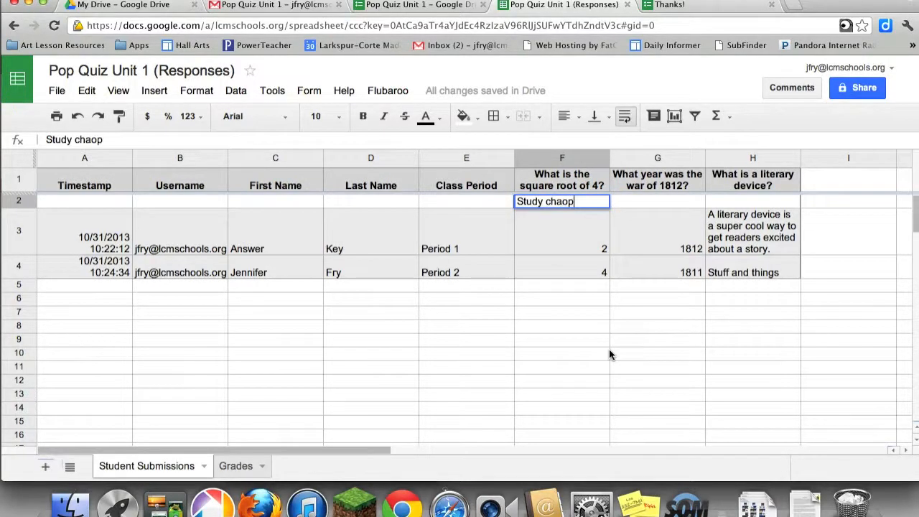
key(BackSpace)
key(BackSpace)
text(pter 1, page 23)
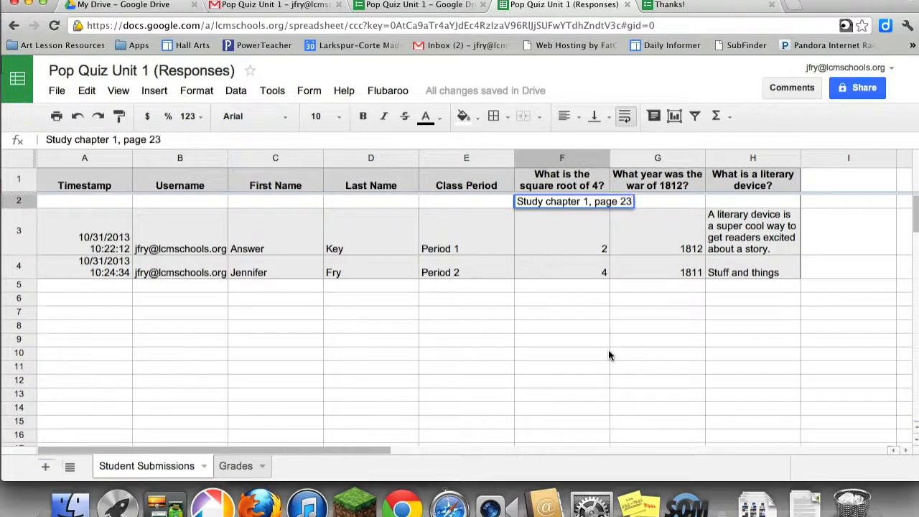
key(Return)
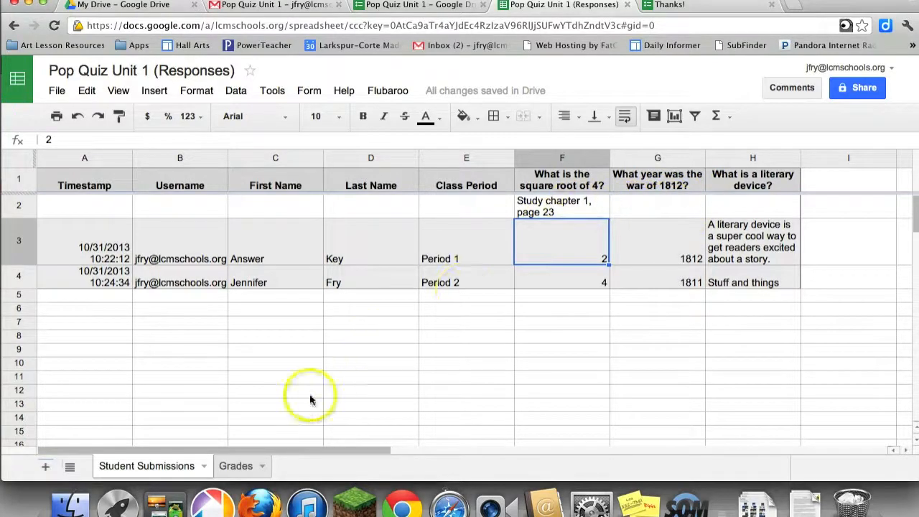
click(240, 465)
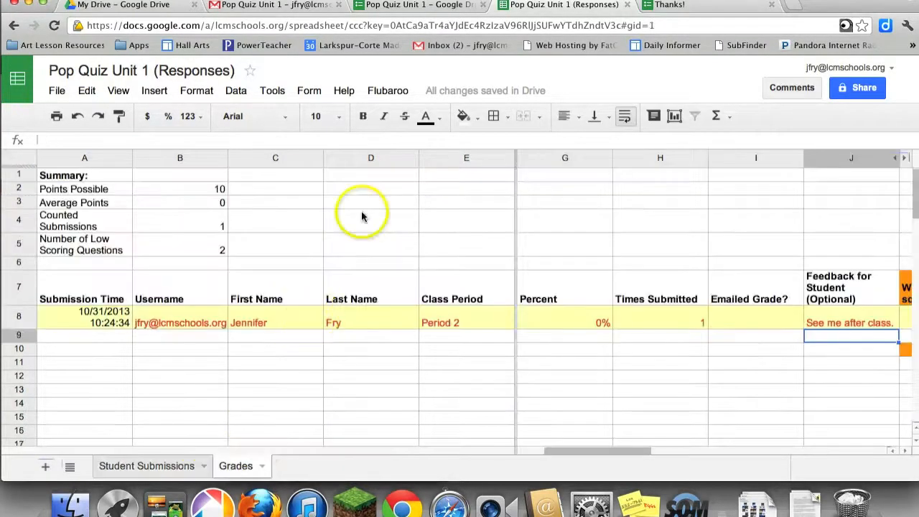
click(382, 96)
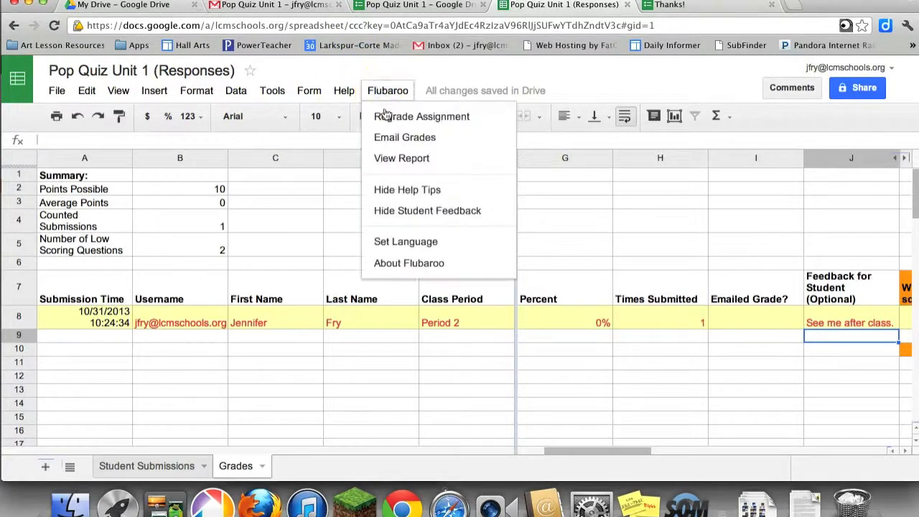
click(387, 142)
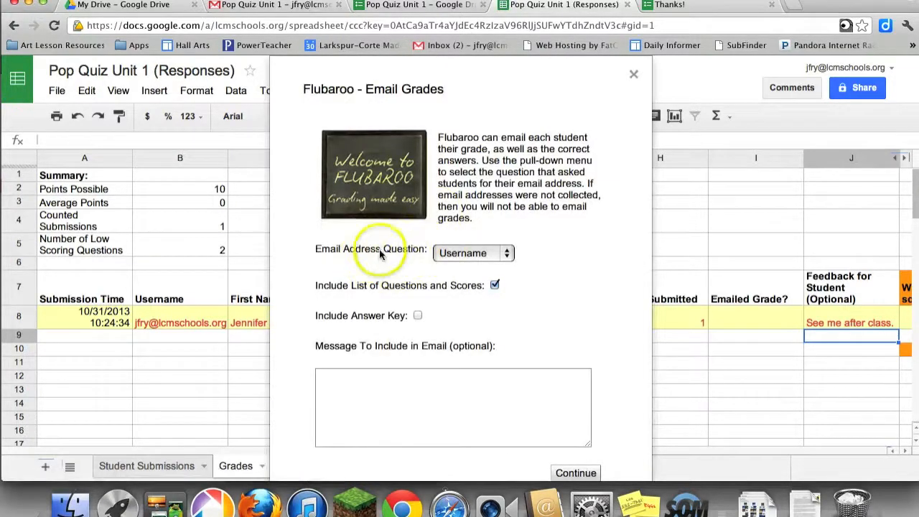
click(463, 254)
click(464, 255)
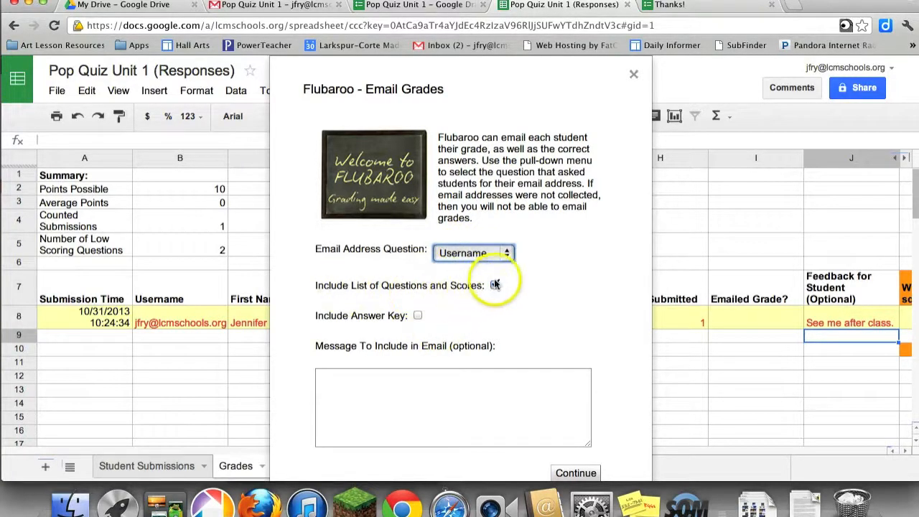
click(418, 316)
click(386, 397)
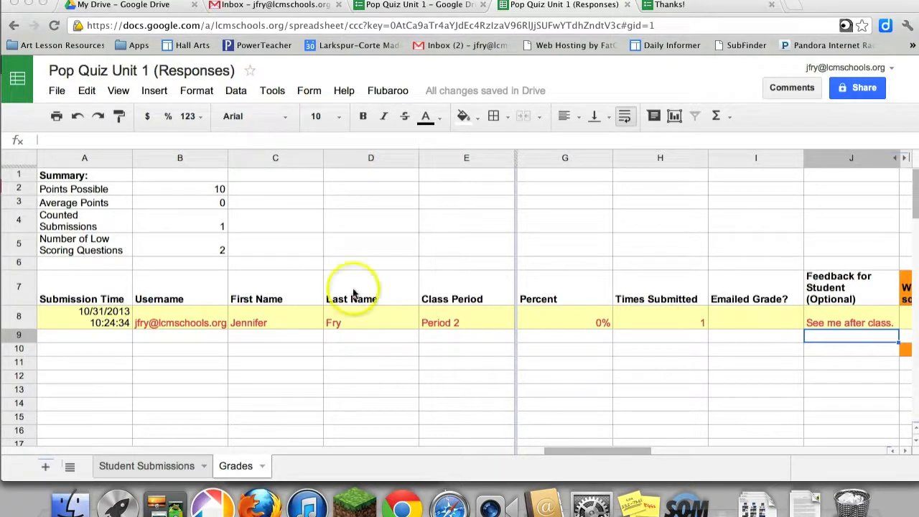
- Set up emailing the grades through Flubaroo with Username as the email address question and the answer key included
click(397, 91)
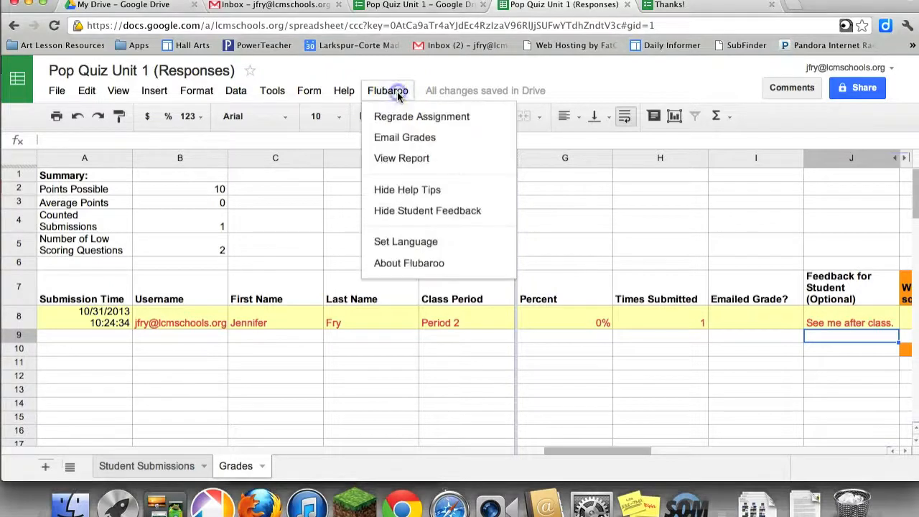
click(409, 142)
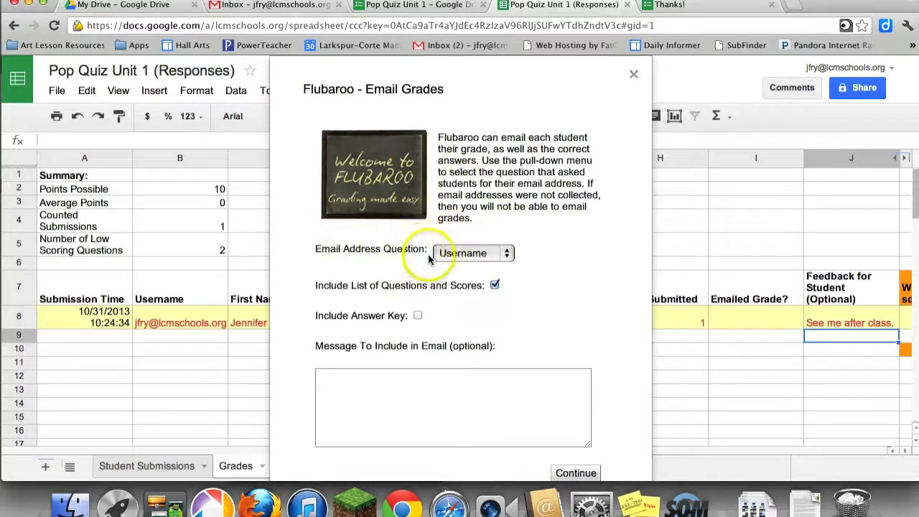
click(492, 257)
click(492, 253)
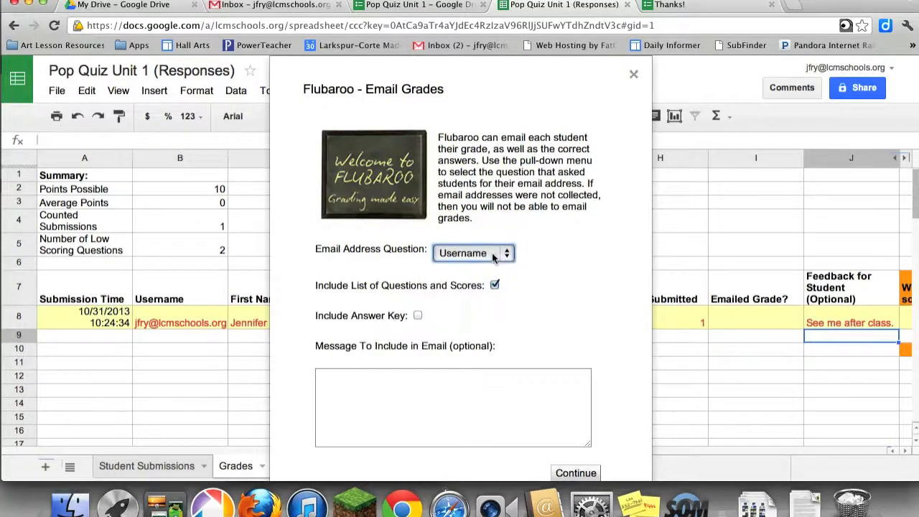
click(418, 318)
- Add the message "Great job, I see your studying is paying off!" and send the grade emails, dismissing the notification
click(392, 385)
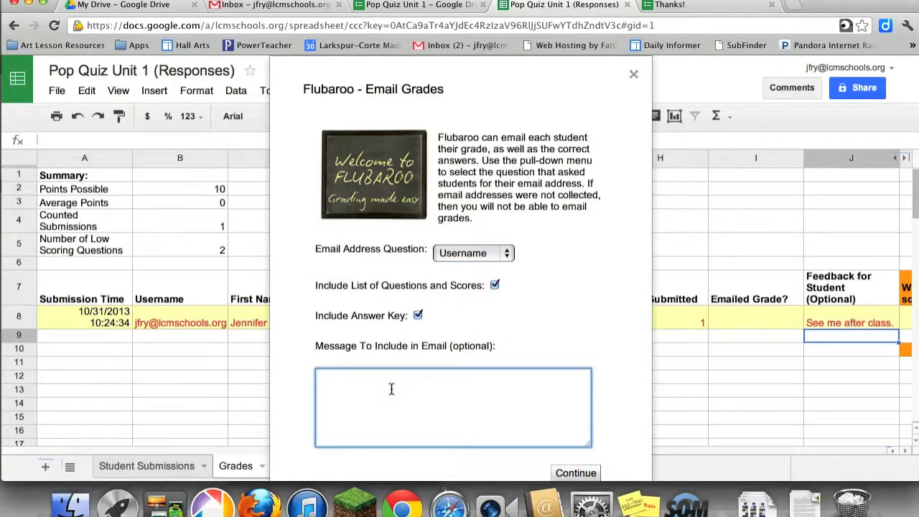
text(Great job, I see )
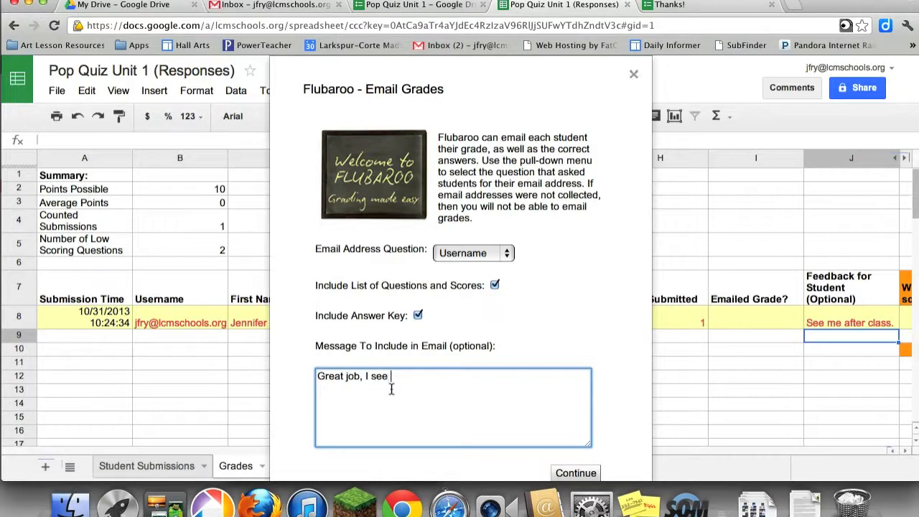
text(your studying is pa)
key(BackSpace)
text(s paying off!)
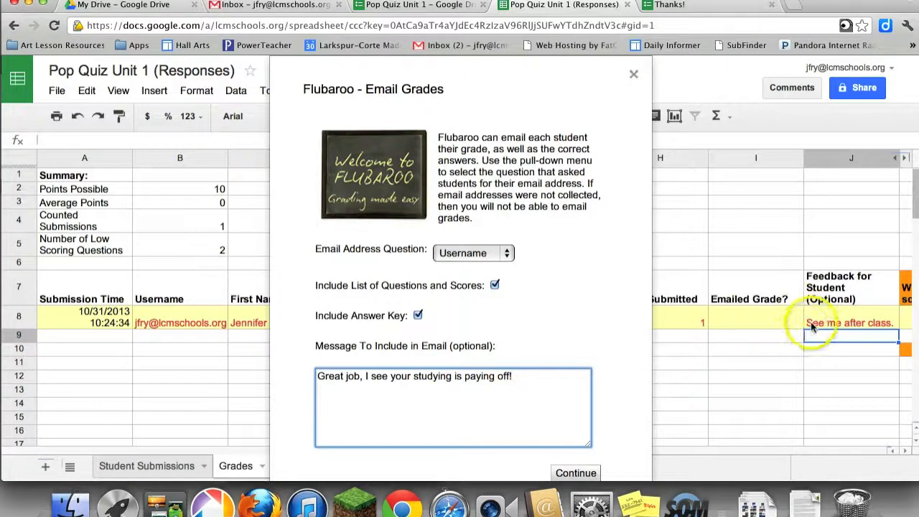
click(575, 474)
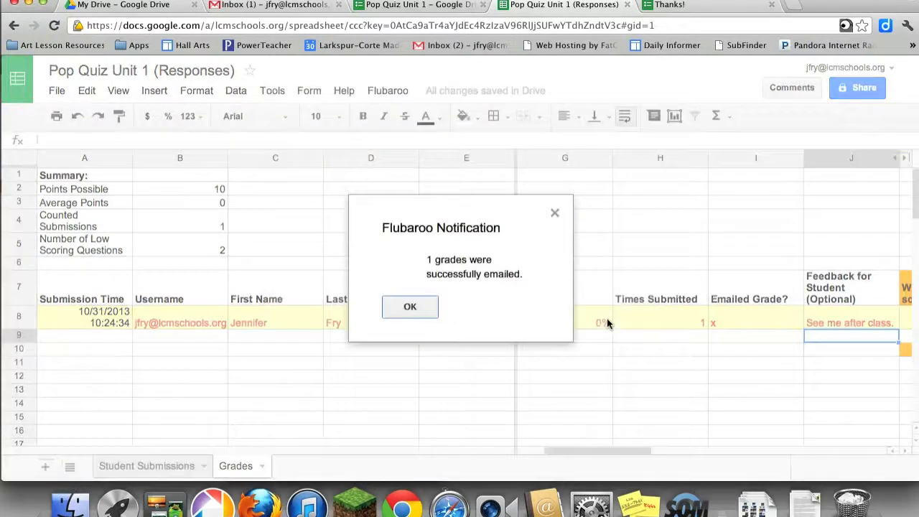
click(413, 306)
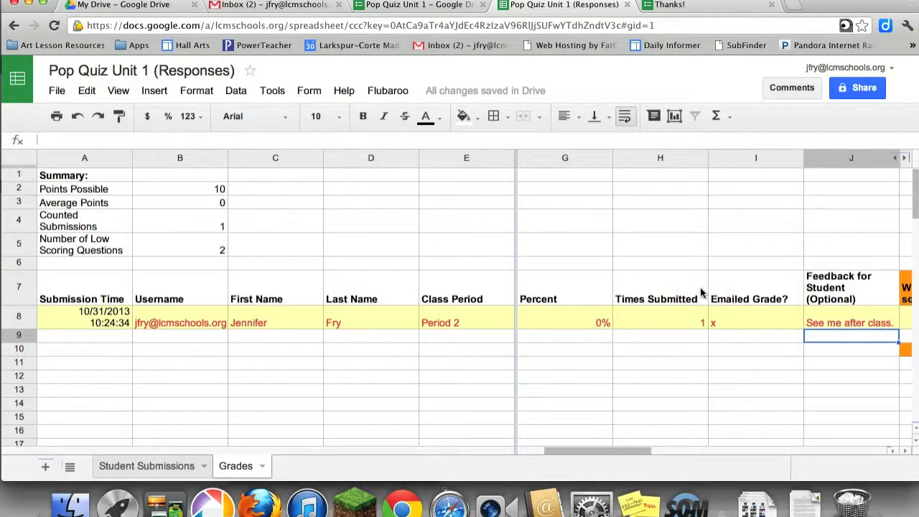
- Start regrading the assignment with Flubaroo and agree to replace the existing grades
click(396, 92)
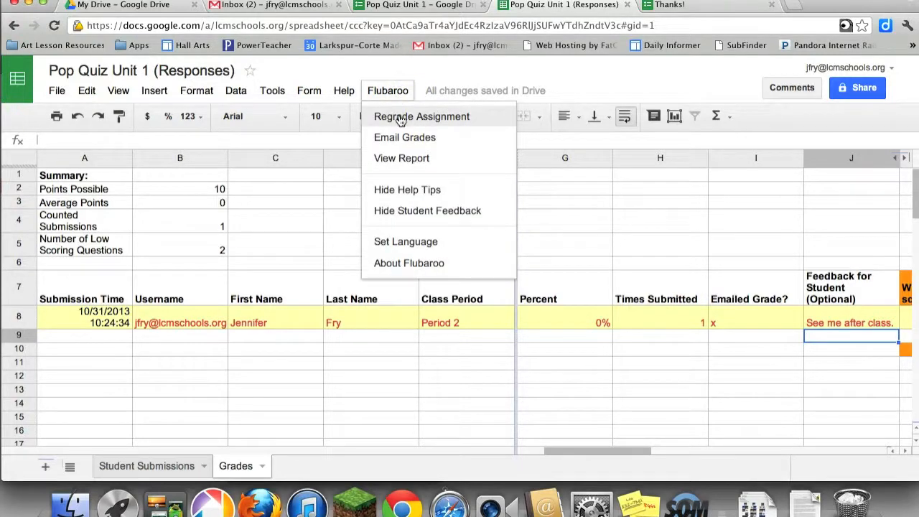
click(401, 118)
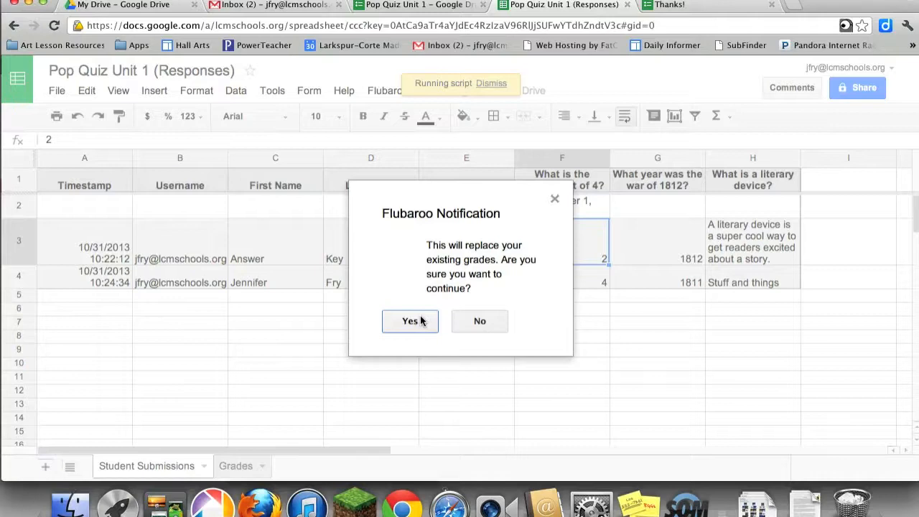
click(412, 321)
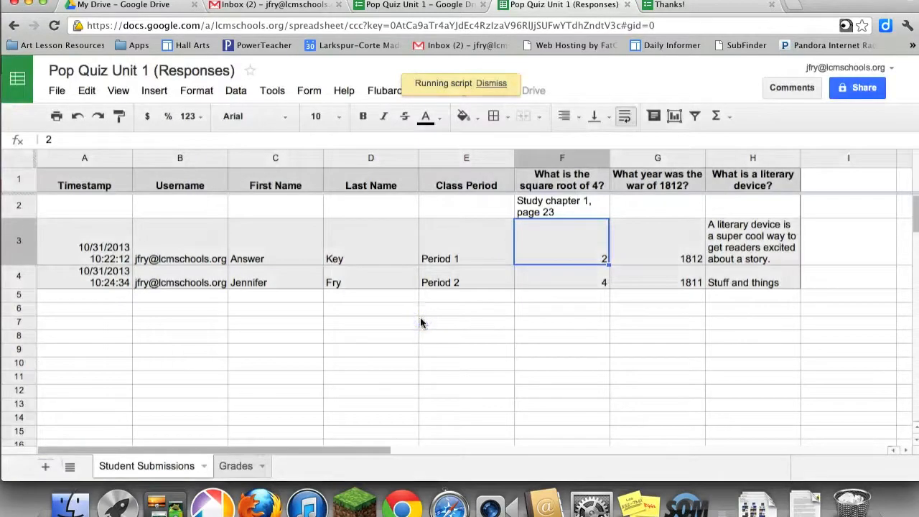
click(432, 313)
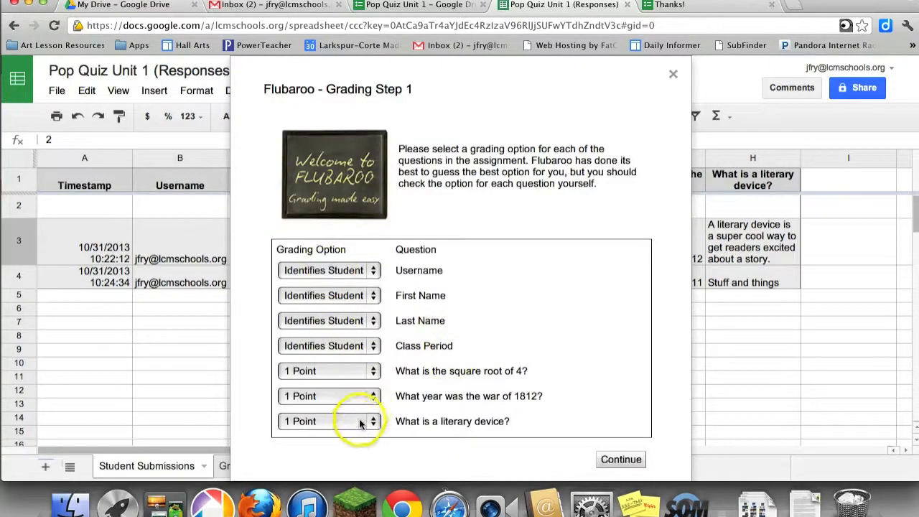
- Set the literary device question to Skip Grading and both the square root and war of 1812 questions to 5 Points
click(351, 419)
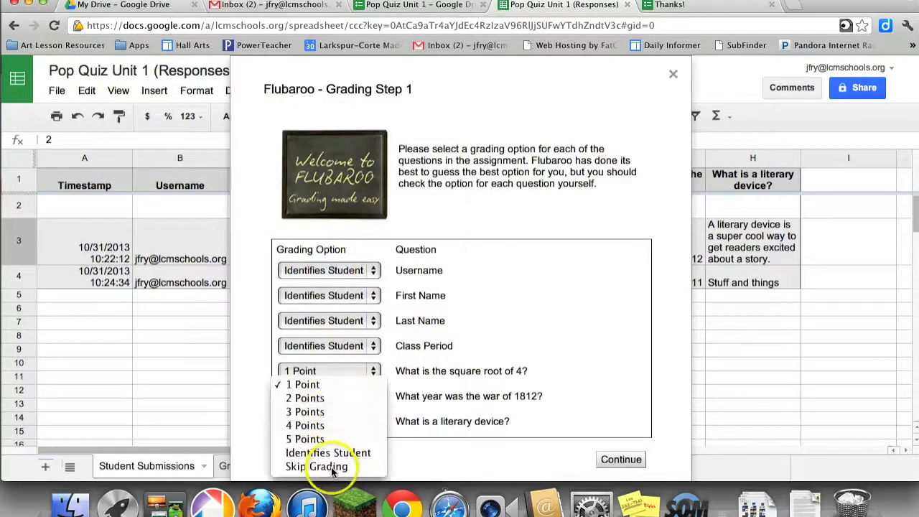
click(322, 466)
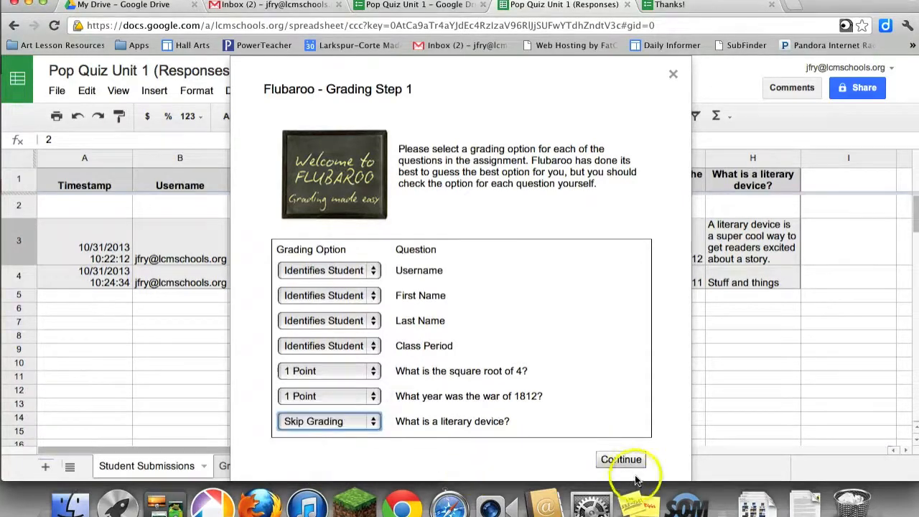
click(308, 370)
click(313, 424)
click(323, 395)
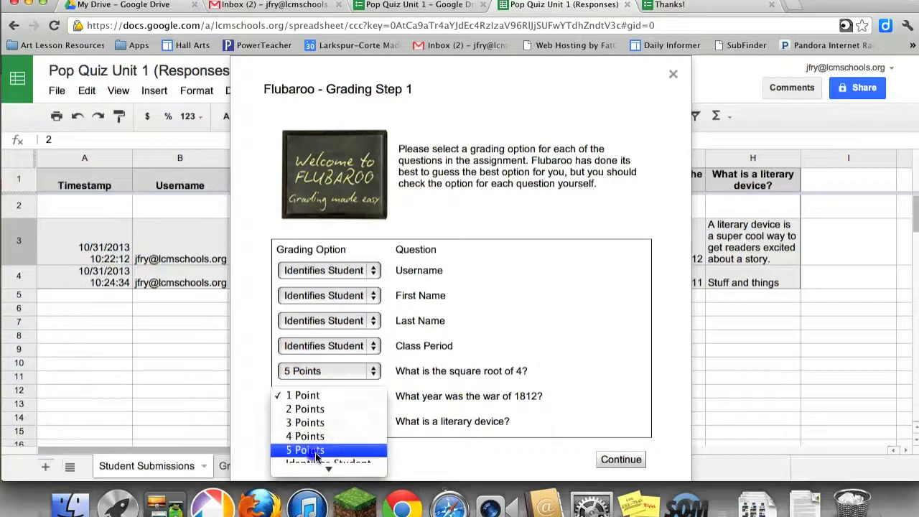
click(316, 449)
- Continue to the second grading step, use the Period 1 "Answer Key" submission as the key, and run the regrading
click(605, 460)
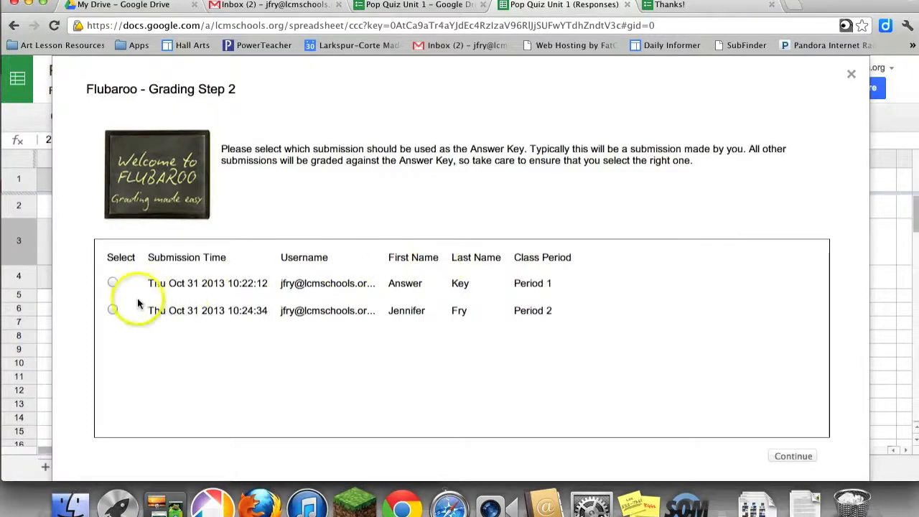
click(113, 283)
click(804, 457)
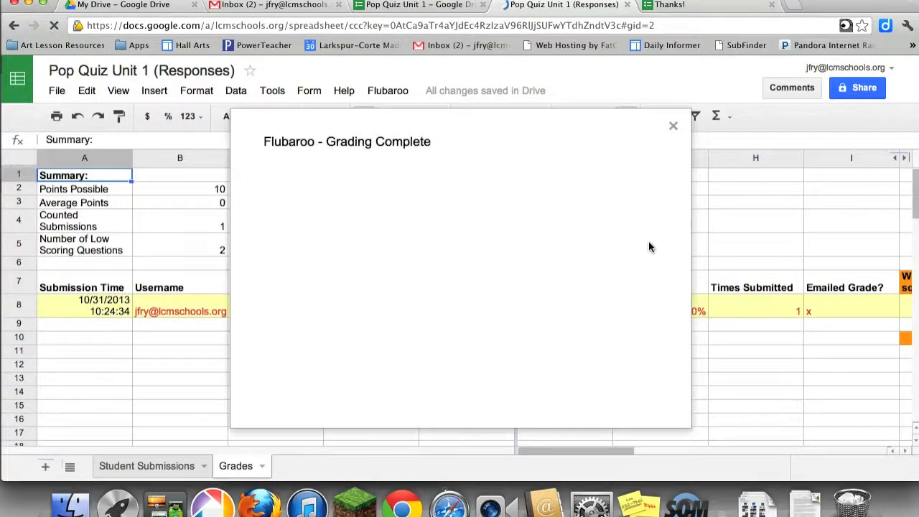
- Dismiss the grading completion message and clear the "x" from the Emailed Grade? cell of the Period 2 submission
click(673, 127)
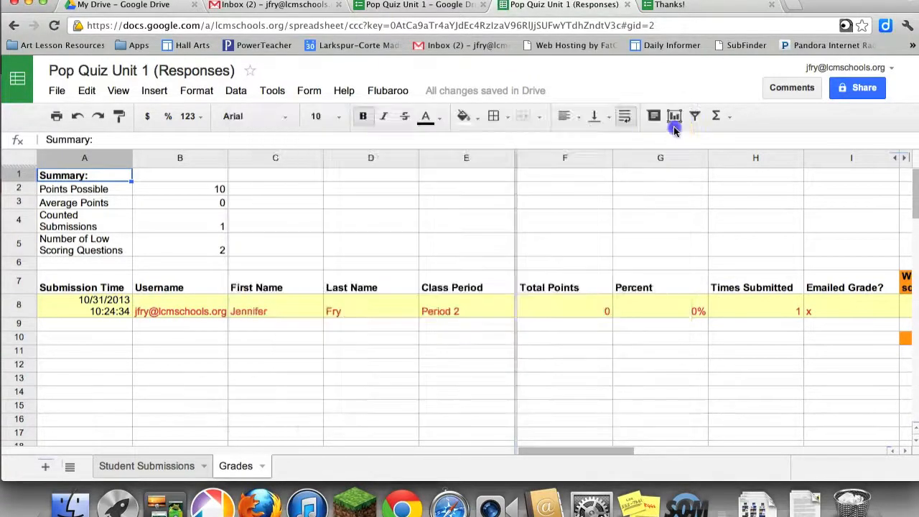
click(838, 304)
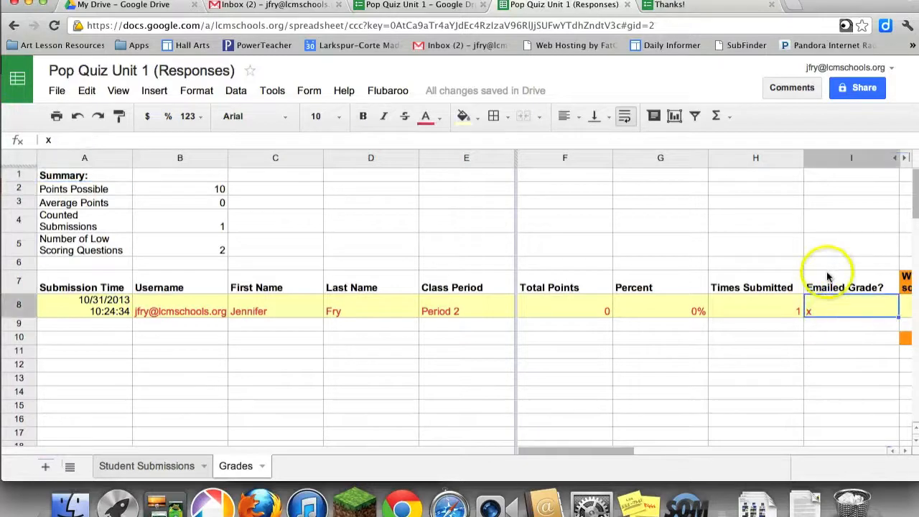
click(831, 309)
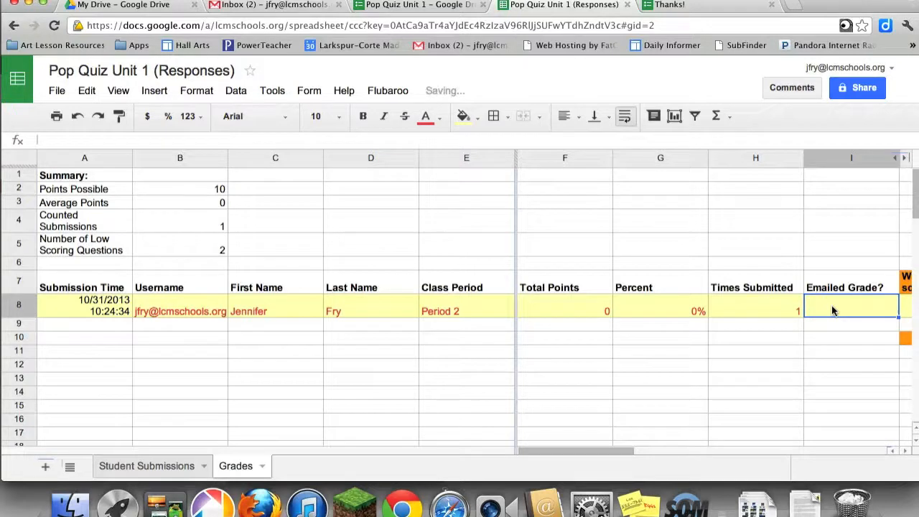
click(749, 391)
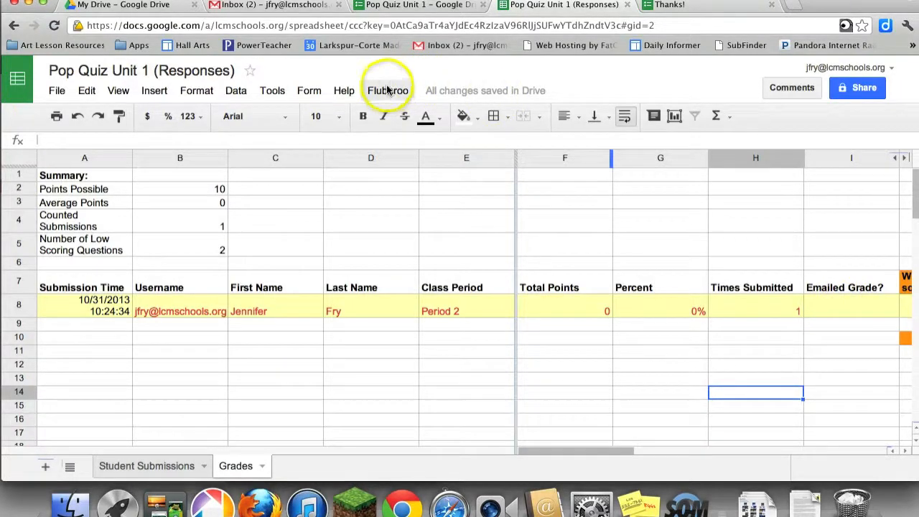
- Switch to the Gmail inbox, open the Pop Quiz Unit 1 student grade email, and examine the grade, class message and individual feedback
click(258, 6)
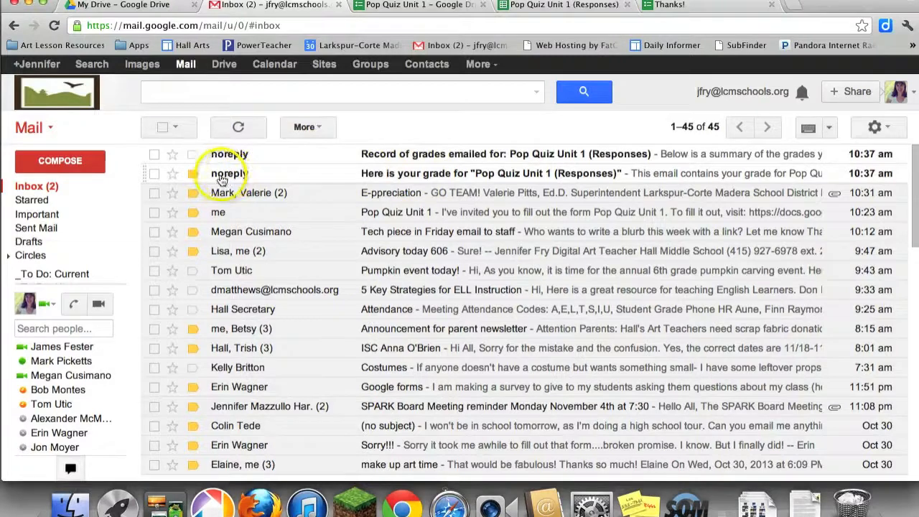
mouse_move(224, 180)
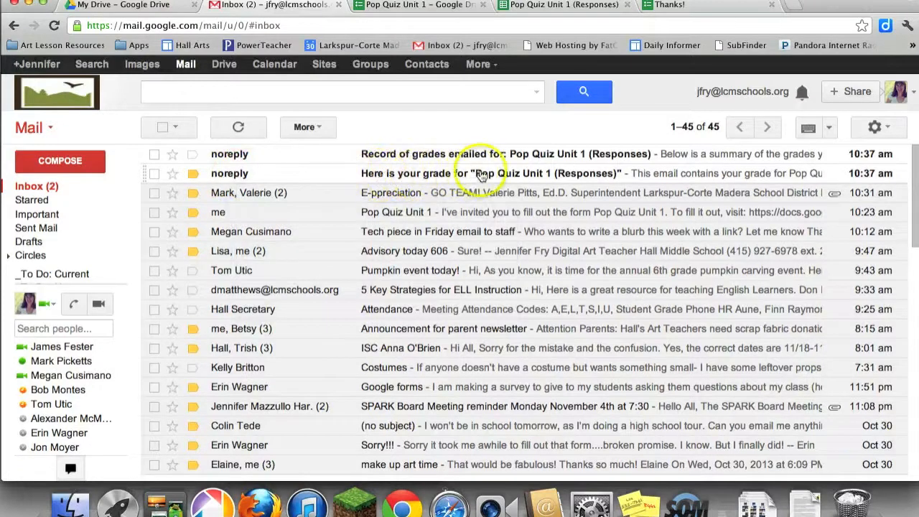
click(530, 178)
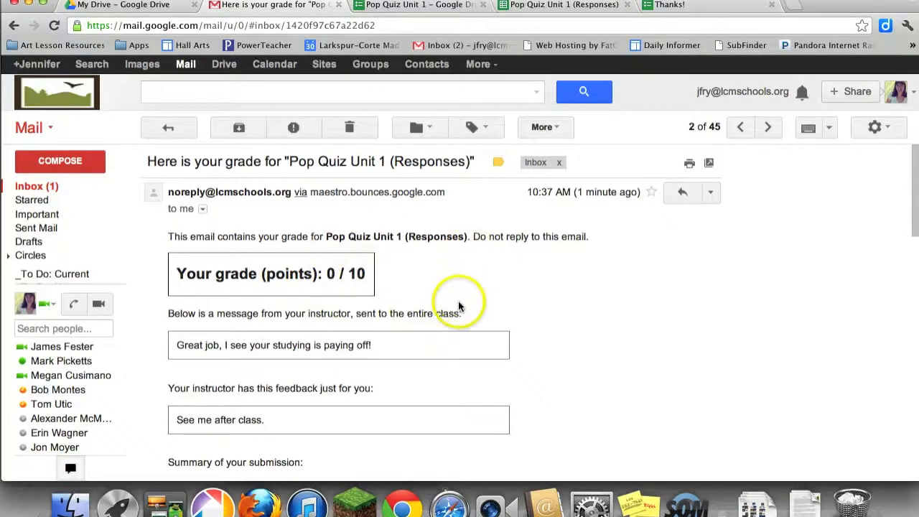
scroll(455, 304, down, 1)
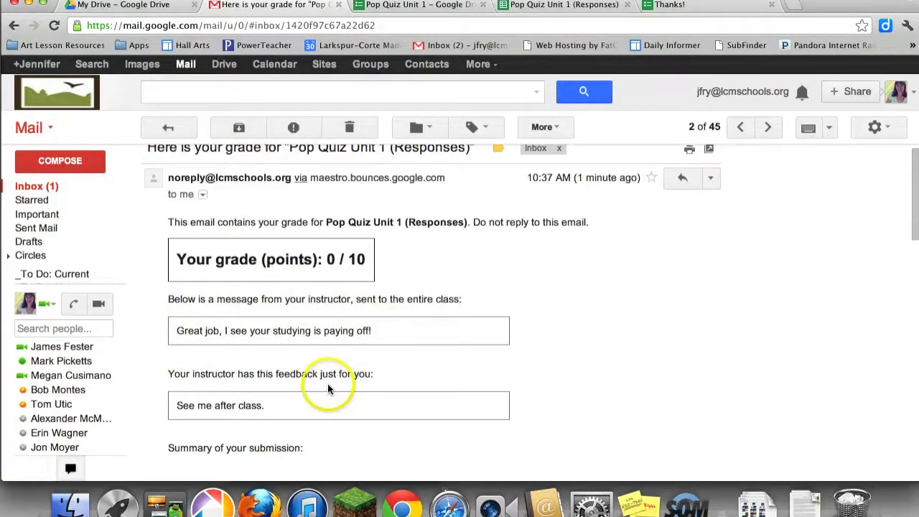
click(291, 403)
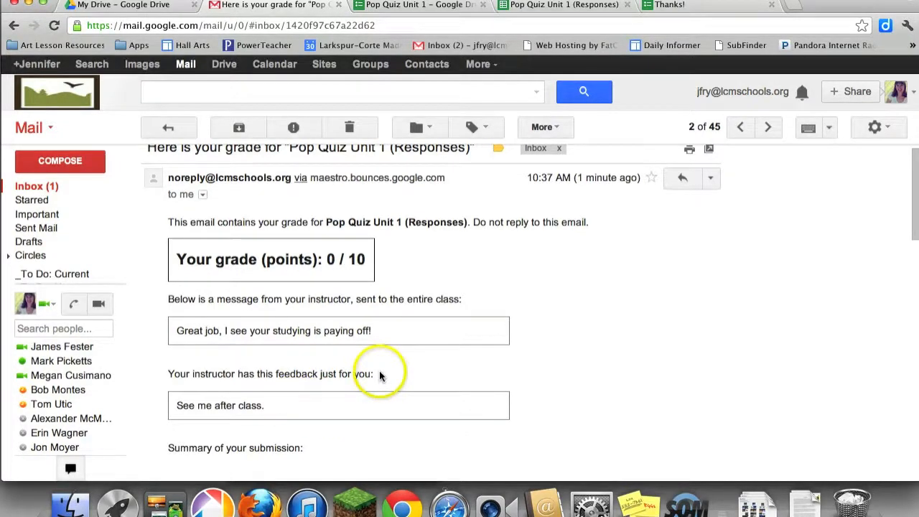
scroll(382, 367, down, 3)
scroll(405, 351, down, 1)
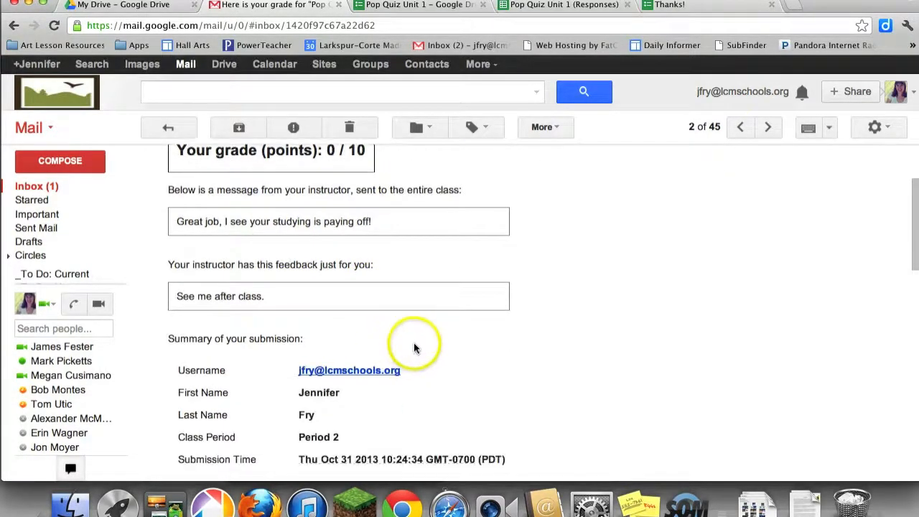
scroll(420, 345, down, 3)
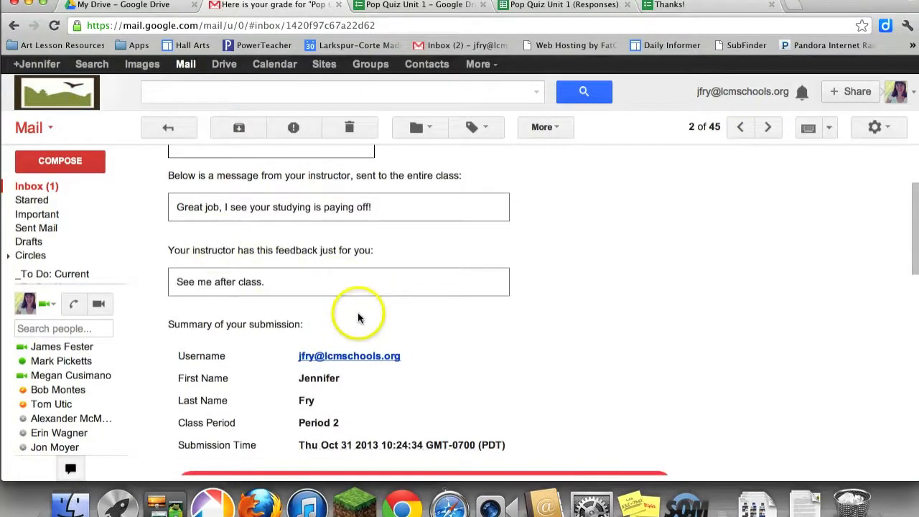
- Examine the submission summary and the result of each quiz question in the grade email, and return to the inbox
scroll(448, 328, down, 7)
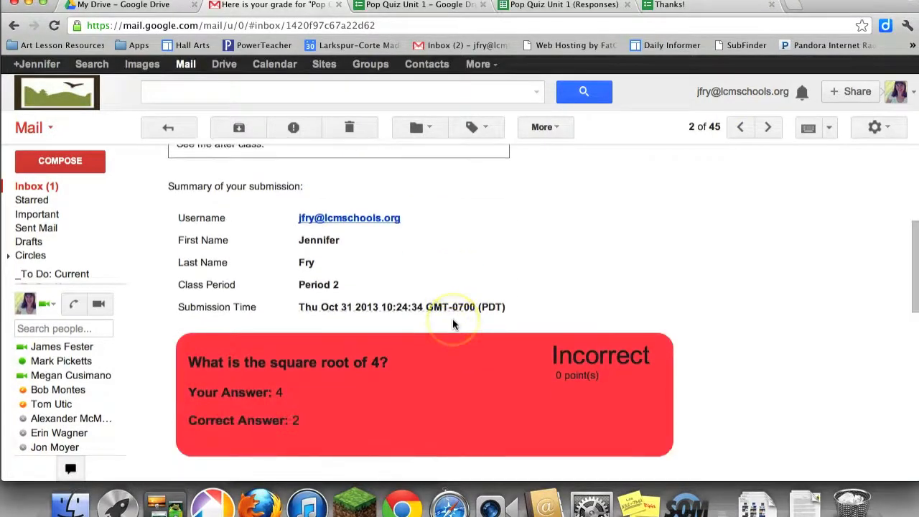
scroll(451, 319, up, 1)
click(448, 318)
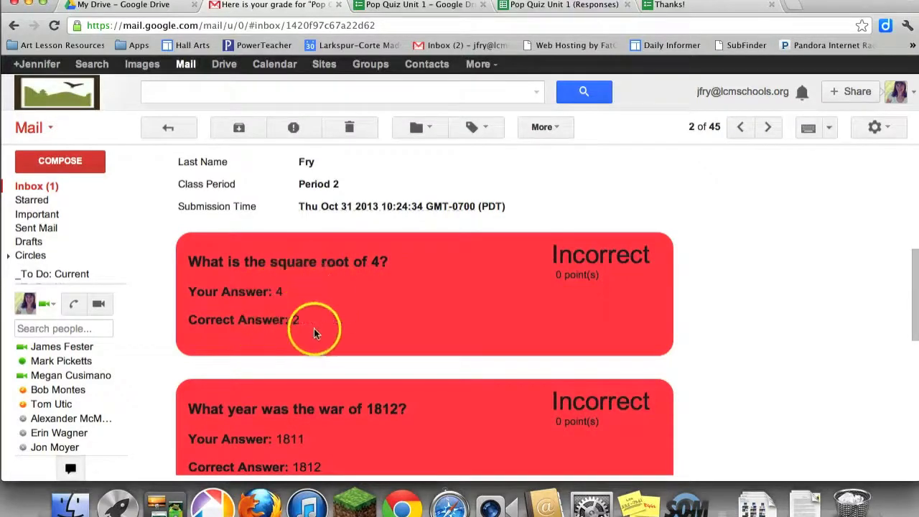
scroll(382, 308, down, 4)
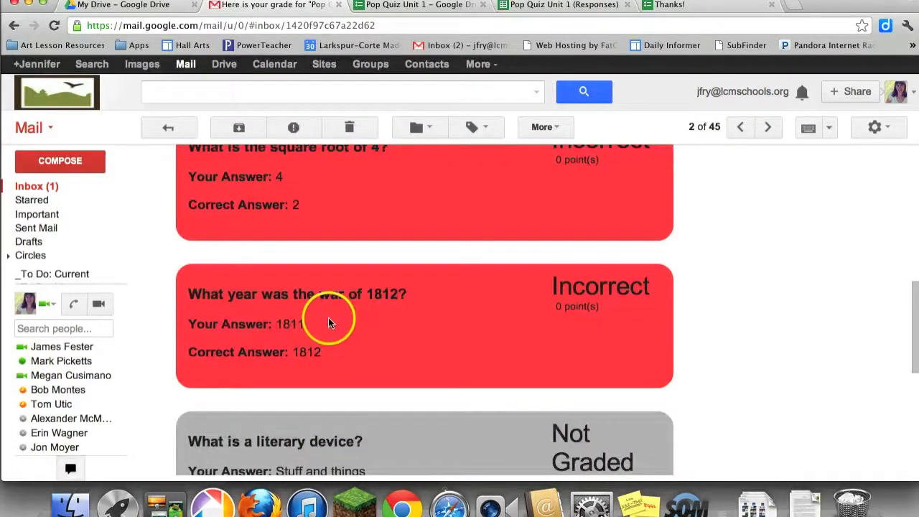
scroll(359, 326, down, 5)
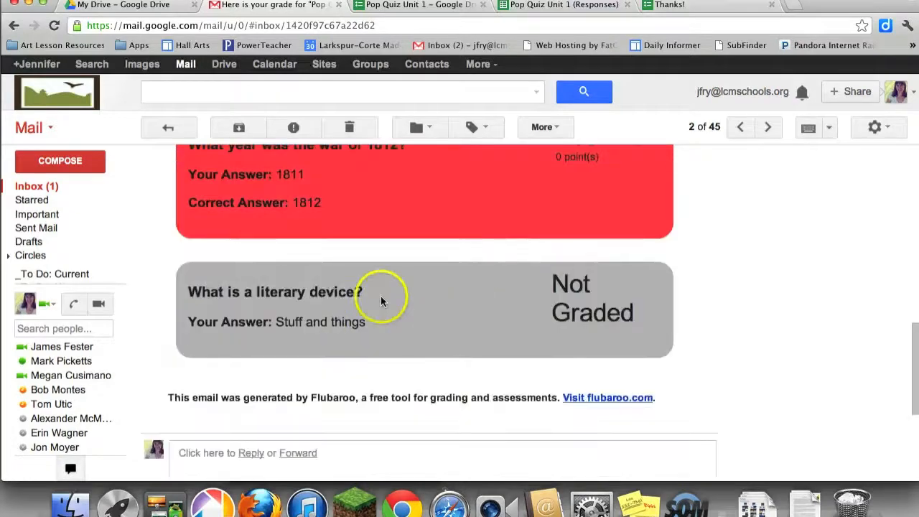
scroll(523, 335, down, 1)
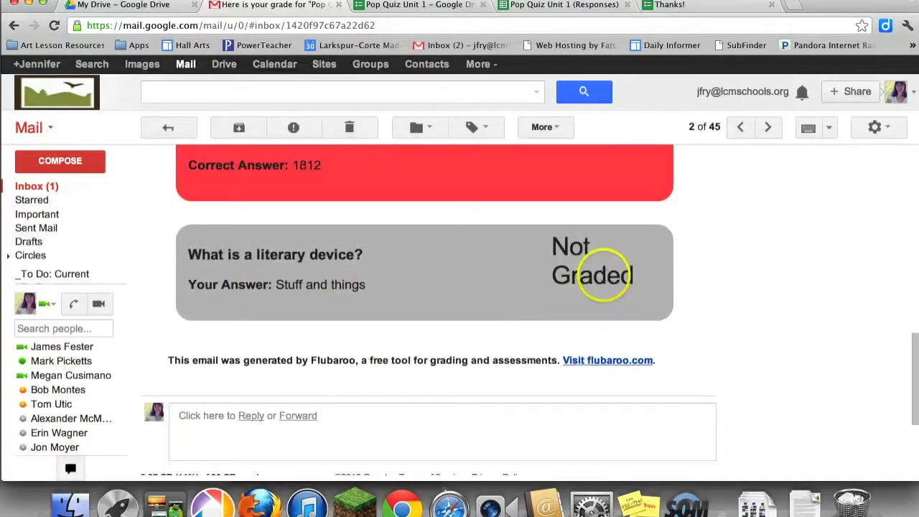
scroll(485, 319, down, 3)
scroll(488, 302, down, 1)
scroll(487, 237, up, 15)
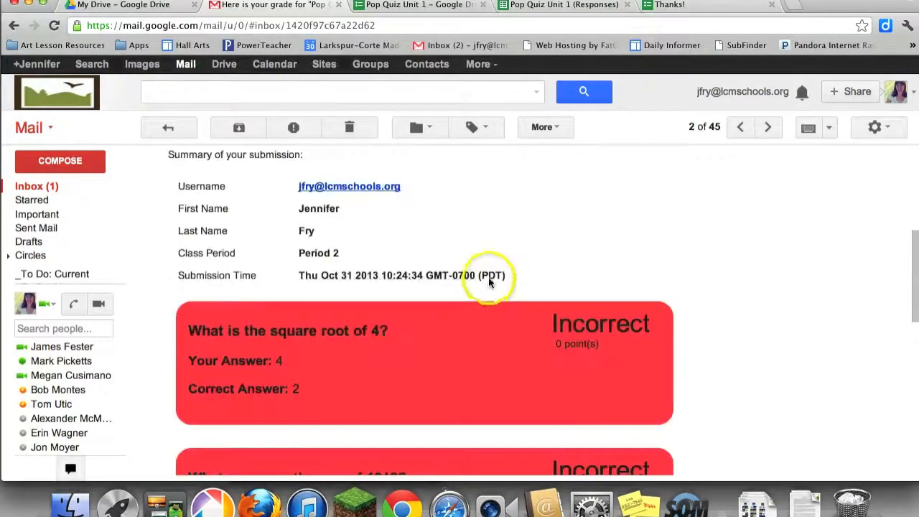
click(36, 186)
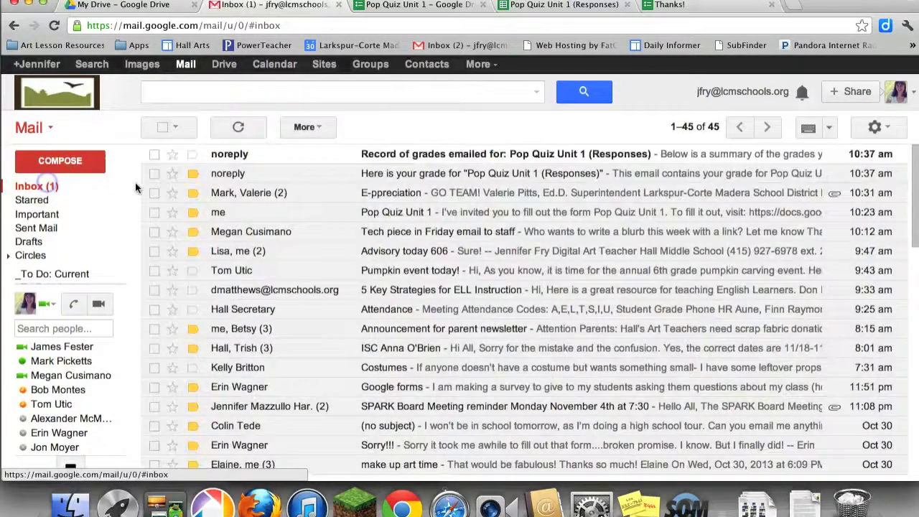